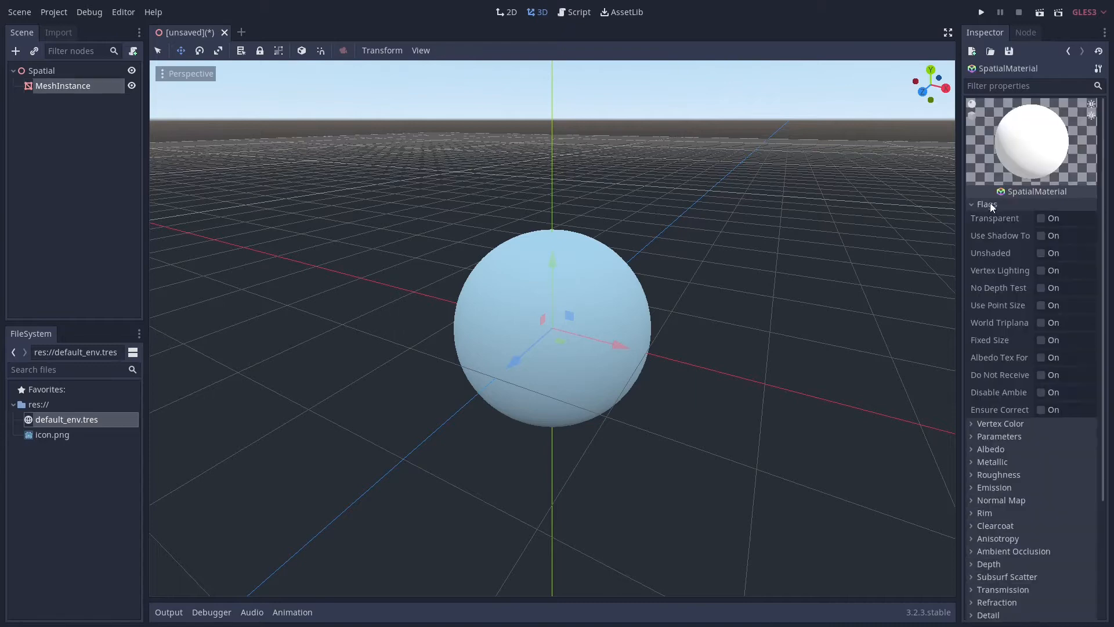
{"action": "left_click", "coordinate": [988, 242]}
Add a WorldEnvironment node as a child of the root Spatial node
{"action": "left_click", "coordinate": [41, 71]}
{"action": "left_click", "coordinate": [16, 52]}
{"action": "type", "text": "worl"}
{"action": "key", "text": "Return"}
Create a new Environment resource for the WorldEnvironment, with the background mode set to Custom Color and energy 0
{"action": "left_click", "coordinate": [1070, 119]}
{"action": "left_click", "coordinate": [1071, 135]}
{"action": "left_click", "coordinate": [1066, 119]}
{"action": "left_click", "coordinate": [1002, 135]}
{"action": "left_click", "coordinate": [1051, 150]}
{"action": "left_click", "coordinate": [1057, 177]}
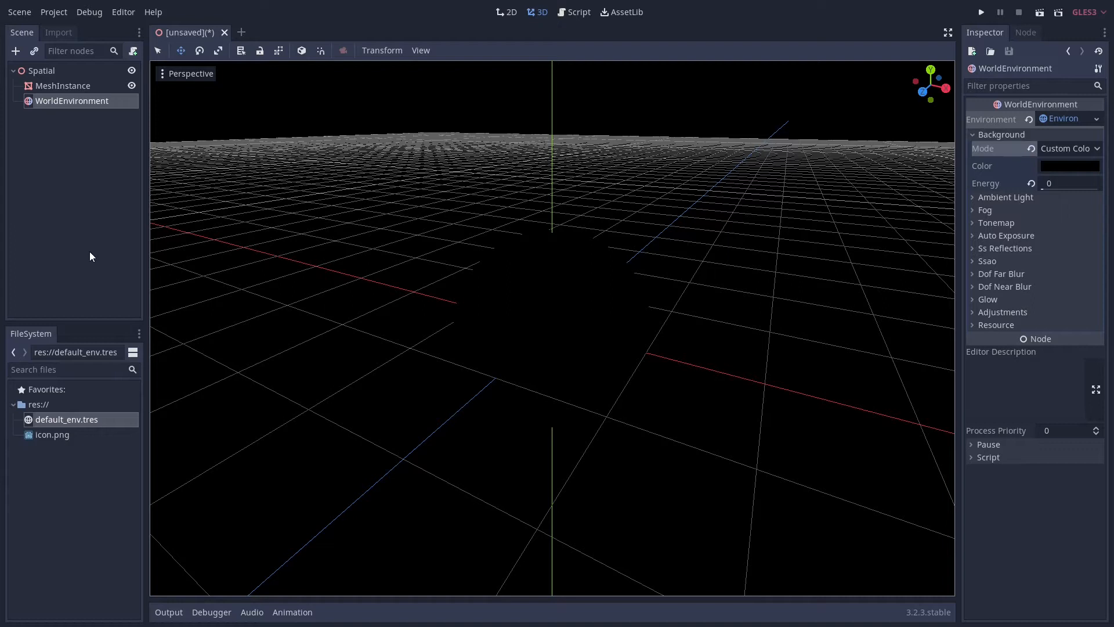
Add a DirectionalLight node as a child of the root Spatial node
{"action": "left_click", "coordinate": [28, 71]}
{"action": "left_click", "coordinate": [17, 51]}
{"action": "type", "text": "dir"}
{"action": "key", "text": "Return"}
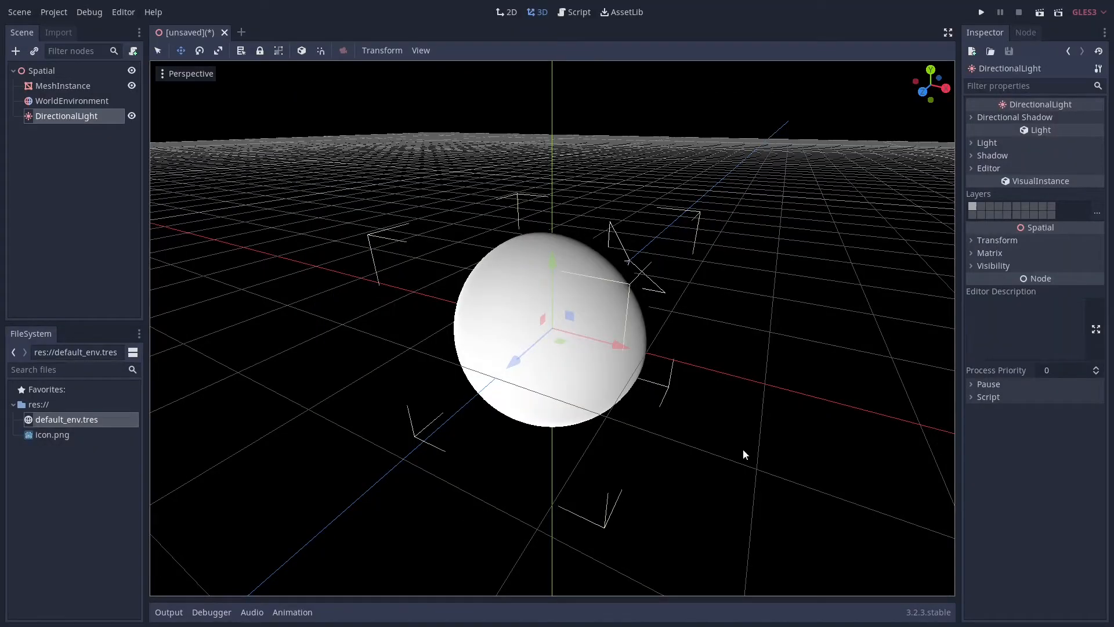
{"action": "scroll", "coordinate": [601, 420], "scroll_direction": "down", "scroll_amount": 4}
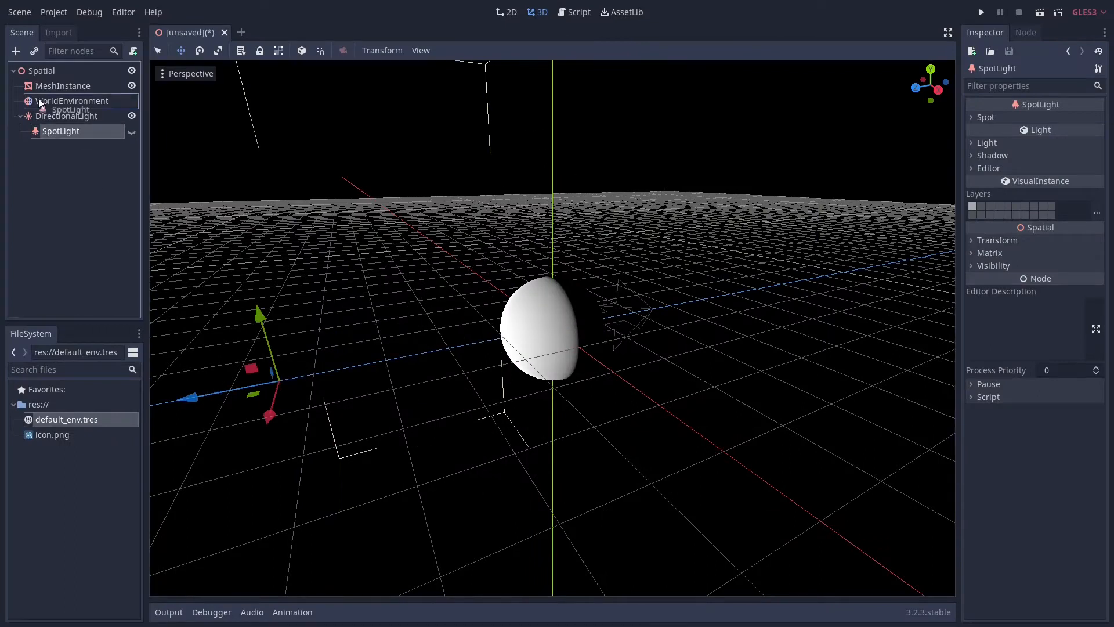
Show the DirectionalLight and move it away from the sphere along the Z axis and up along the Y axis
{"action": "left_click", "coordinate": [41, 70]}
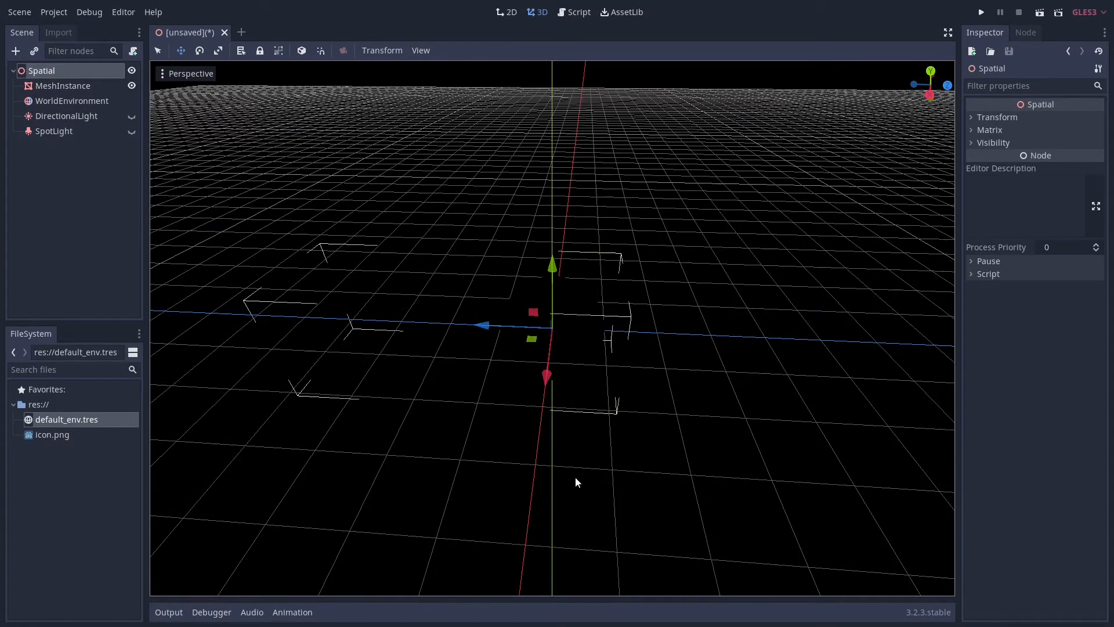
{"action": "left_click", "coordinate": [103, 116]}
{"action": "left_click", "coordinate": [132, 115]}
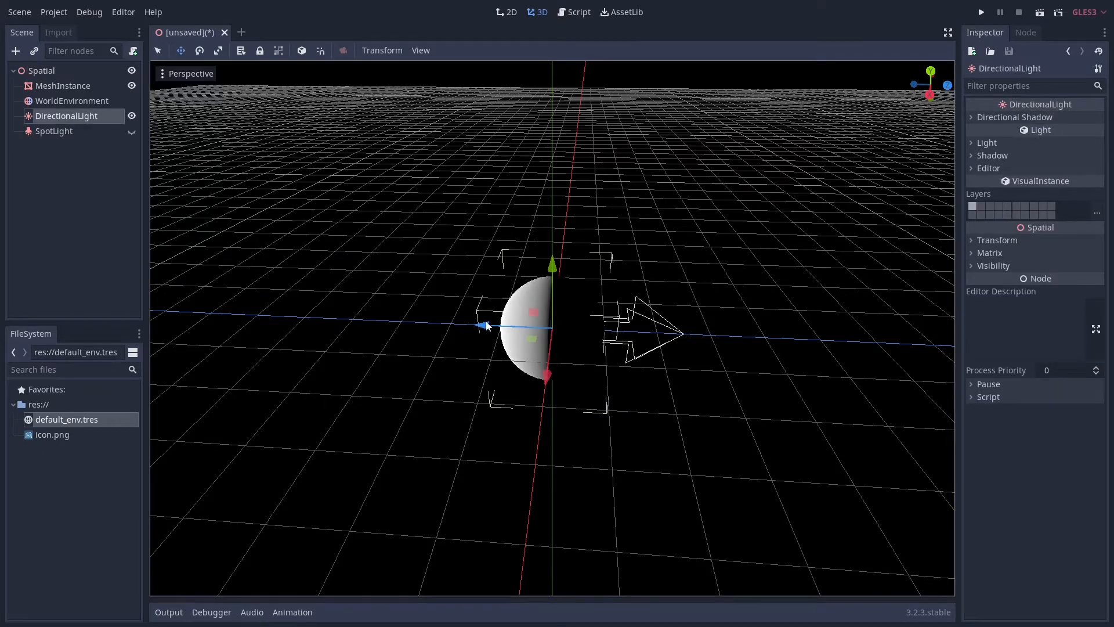
{"action": "left_click_drag", "start_coordinate": [486, 326], "coordinate": [288, 318]}
{"action": "left_click_drag", "start_coordinate": [328, 259], "coordinate": [339, 169]}
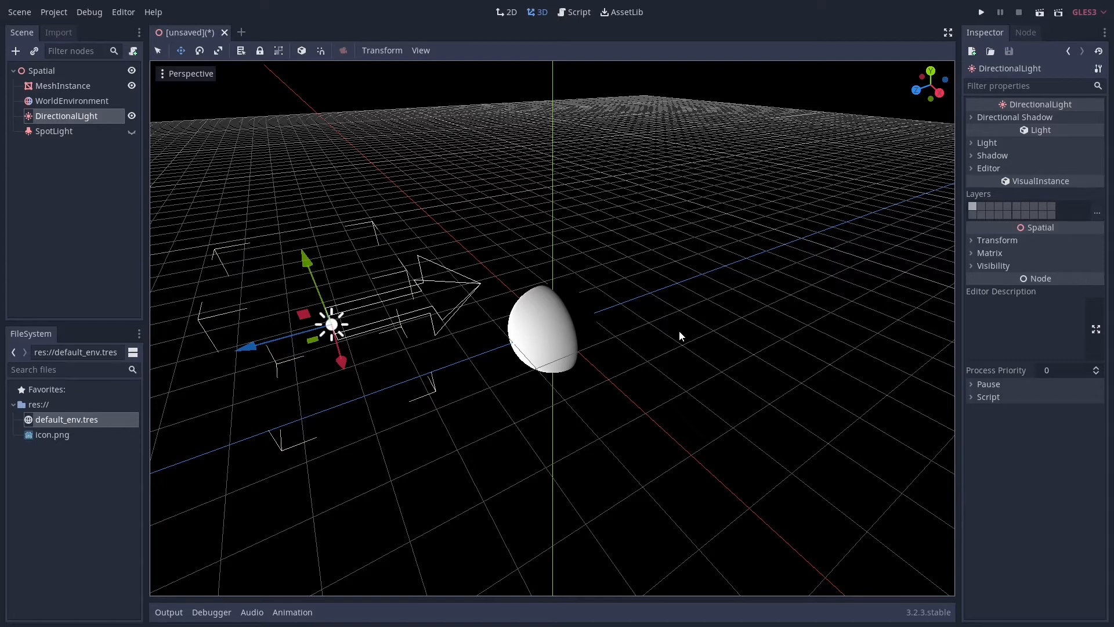
Move the DirectionalLight to the opposite side of the sphere and rotate it slightly about its Y axis
{"action": "left_click_drag", "start_coordinate": [340, 363], "coordinate": [314, 264]}
{"action": "left_click_drag", "start_coordinate": [224, 253], "coordinate": [631, 302]}
{"action": "left_click_drag", "start_coordinate": [698, 197], "coordinate": [683, 376]}
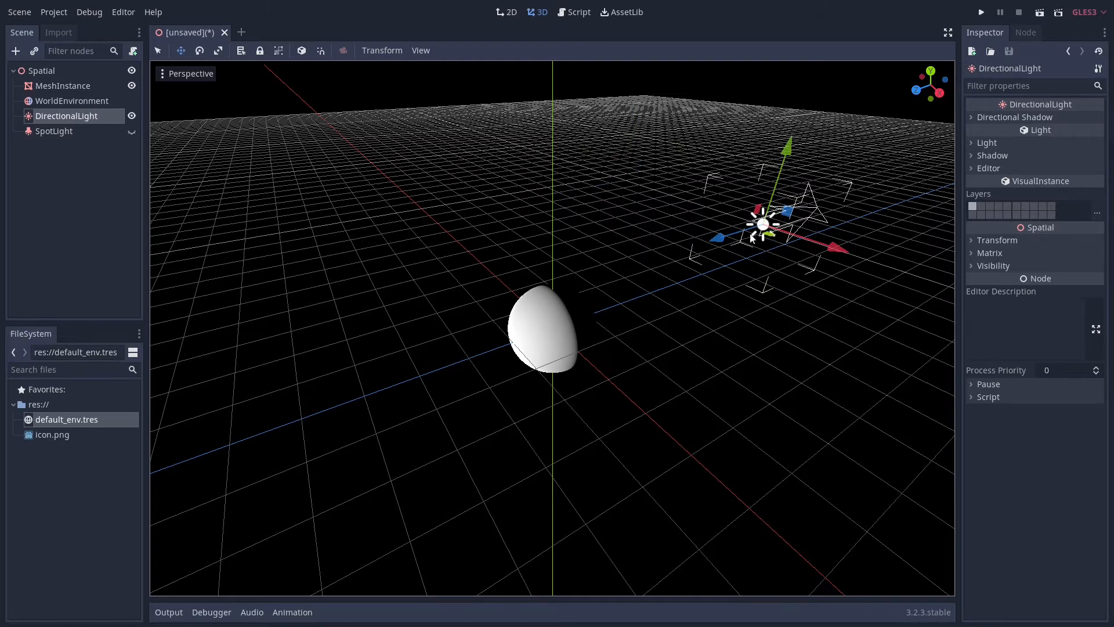
{"action": "left_click", "coordinate": [199, 50]}
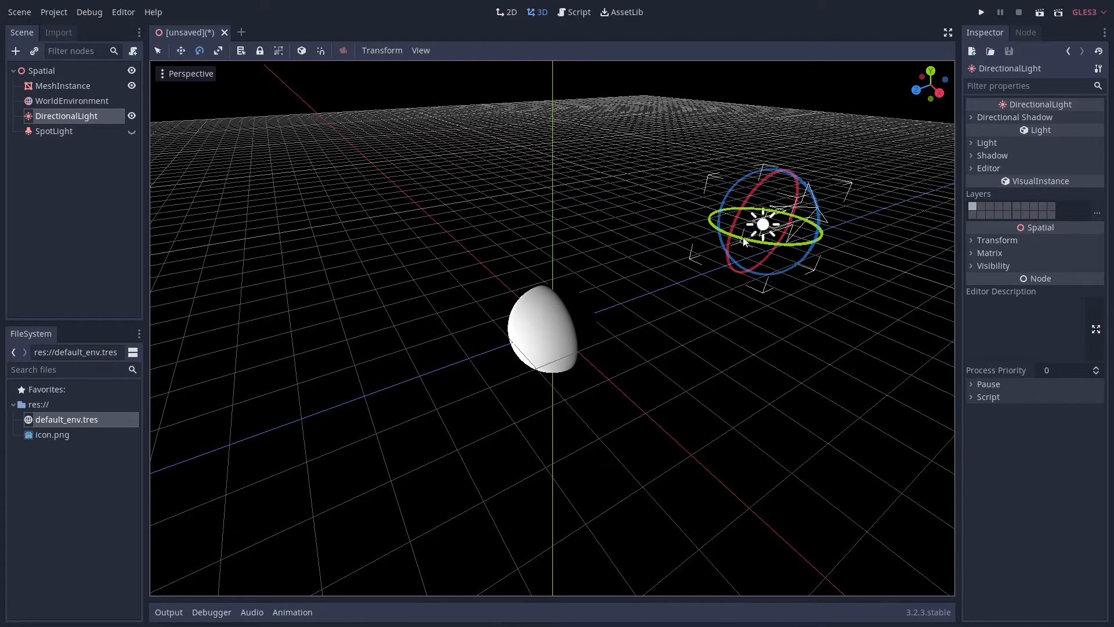
{"action": "left_click_drag", "start_coordinate": [745, 242], "coordinate": [691, 281]}
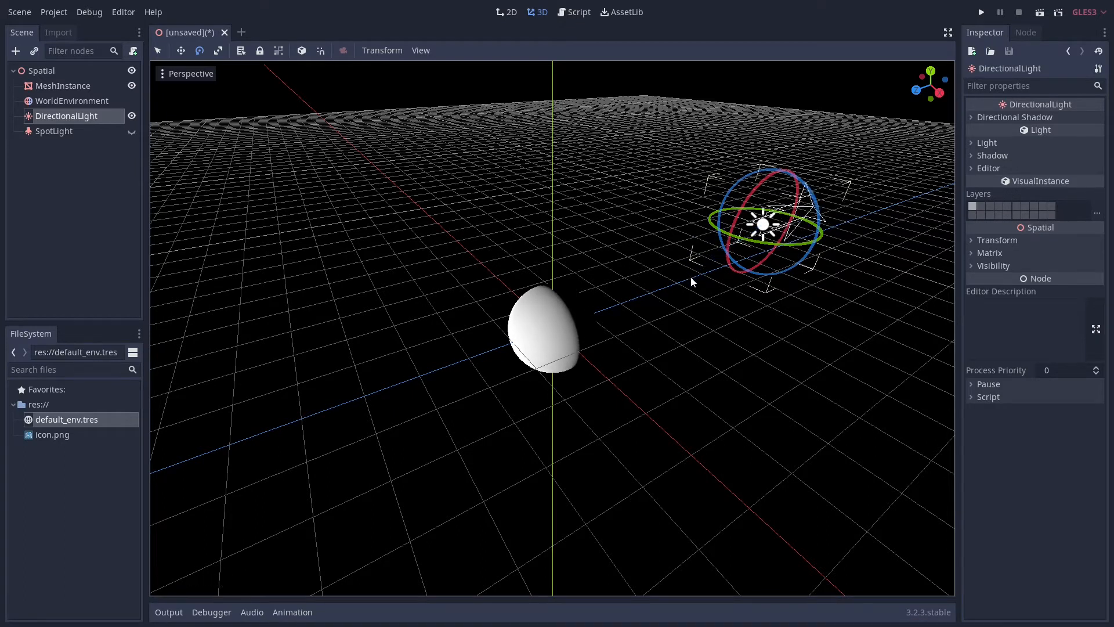
Hide the DirectionalLight, and show and select the SpotLight instead
{"action": "left_click", "coordinate": [134, 117]}
{"action": "left_click", "coordinate": [131, 132]}
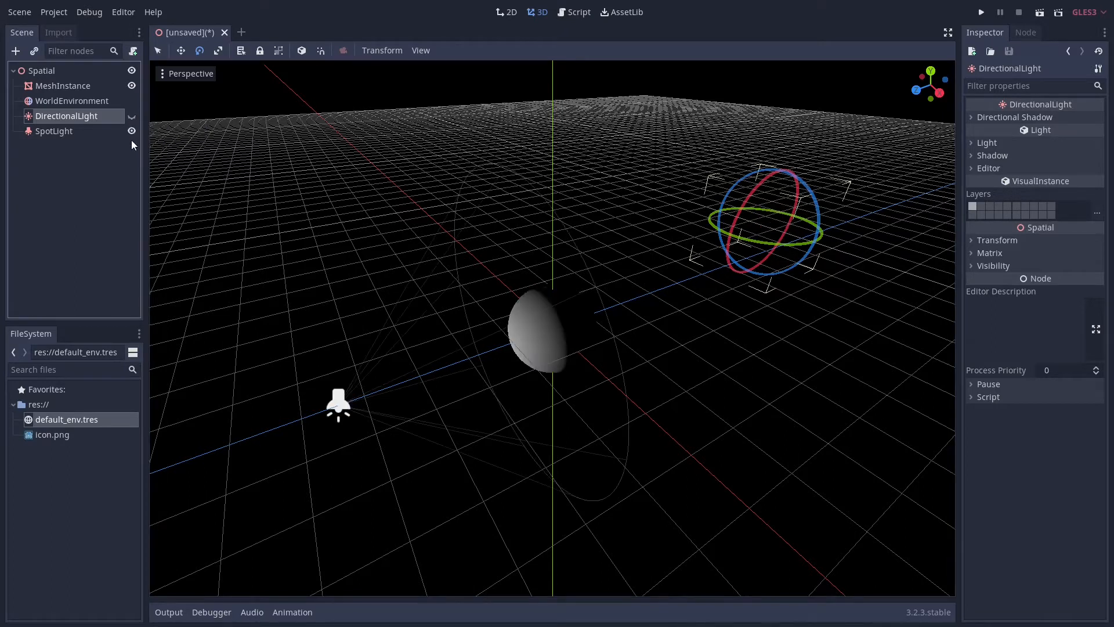
{"action": "left_click", "coordinate": [54, 131]}
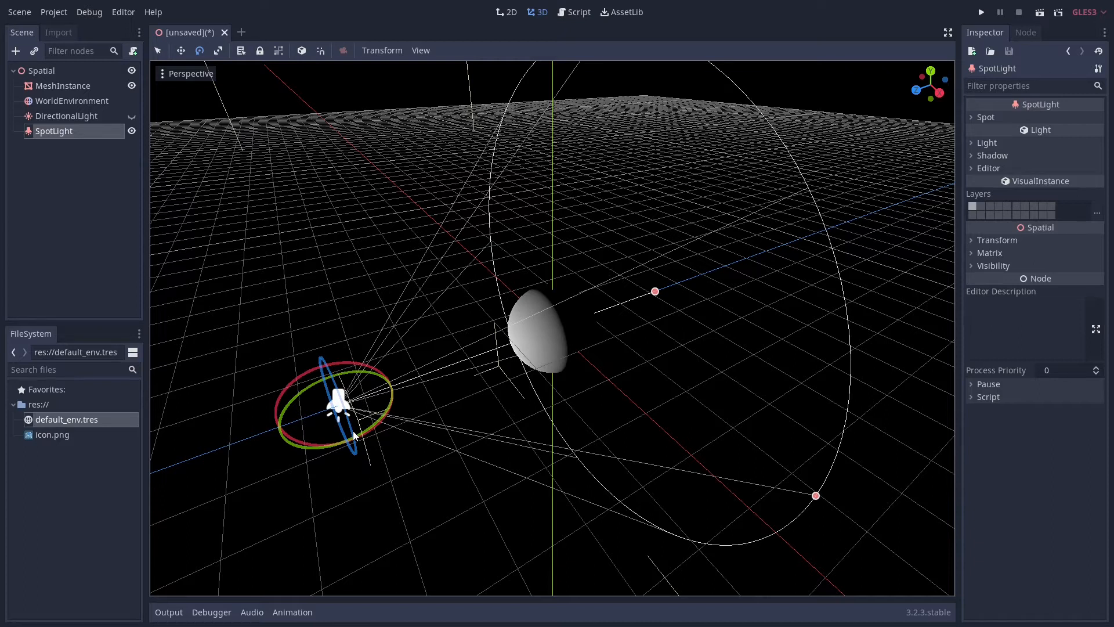
Move the SpotLight slightly away from the sphere along its Z axis and set its range to about 9.3
{"action": "left_click", "coordinate": [160, 51]}
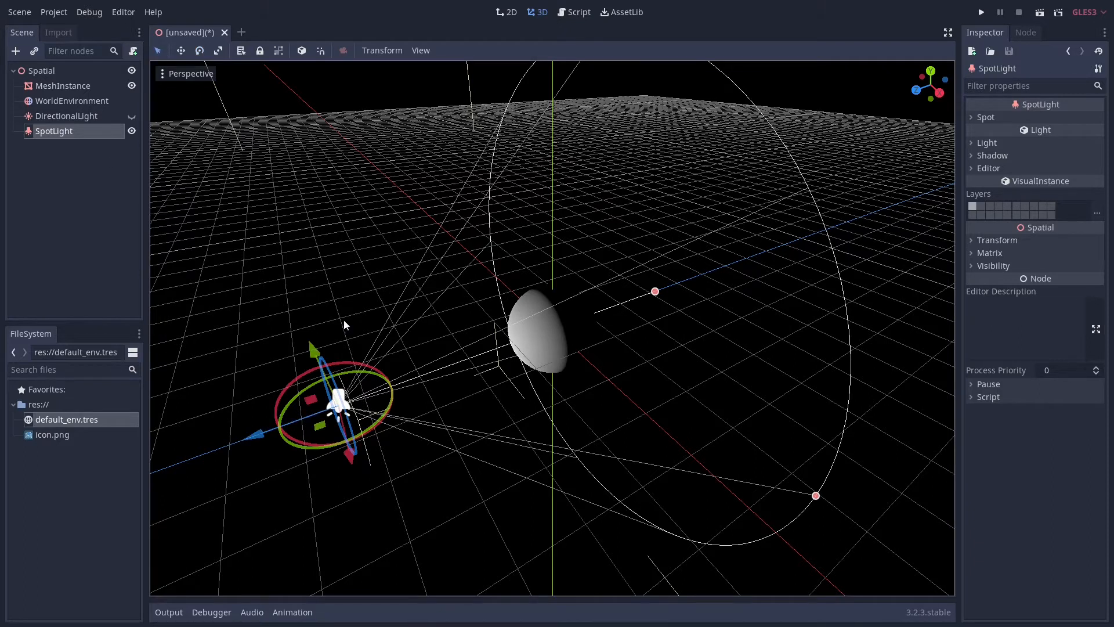
{"action": "left_click_drag", "start_coordinate": [262, 437], "coordinate": [210, 450]}
{"action": "left_click_drag", "start_coordinate": [308, 472], "coordinate": [378, 390]}
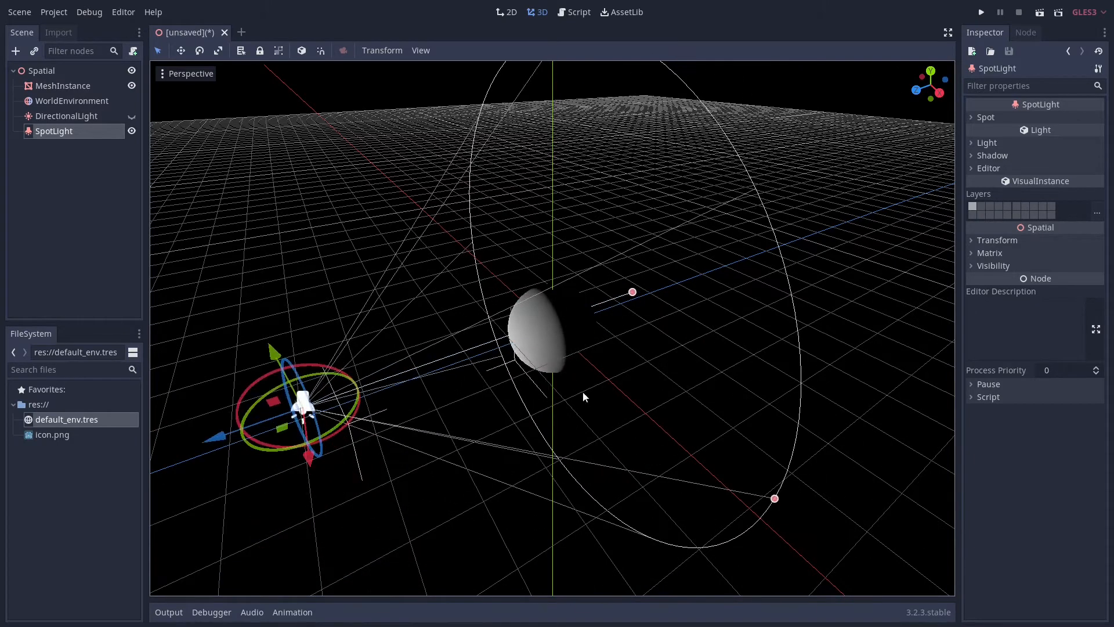
{"action": "middle_click_drag", "start_coordinate": [686, 371], "coordinate": [649, 306]}
{"action": "left_click_drag", "start_coordinate": [650, 306], "coordinate": [715, 296]}
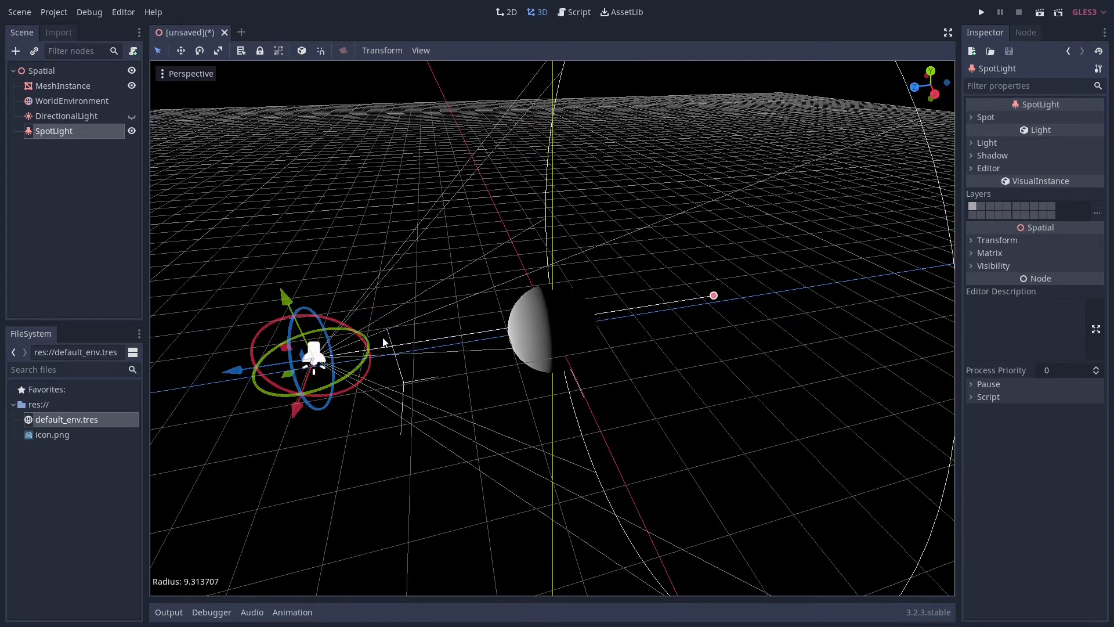
{"action": "middle_click_drag", "start_coordinate": [380, 384], "coordinate": [368, 423]}
{"action": "left_click_drag", "start_coordinate": [328, 429], "coordinate": [363, 447]}
{"action": "middle_click_drag", "start_coordinate": [492, 443], "coordinate": [440, 447]}
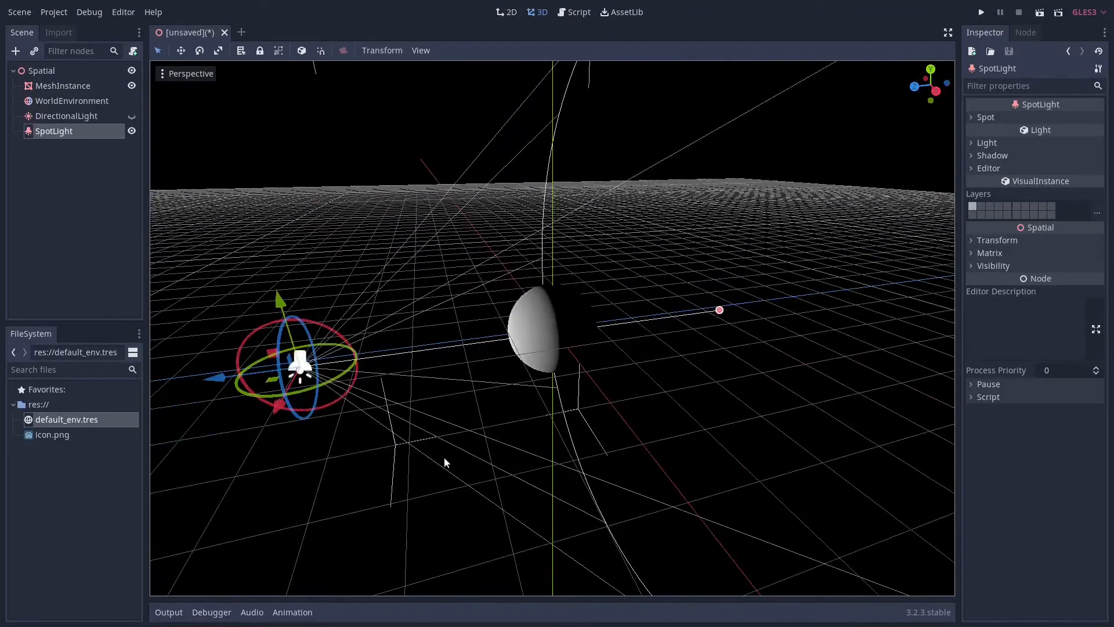
Toggle both lights to compare their shading, leave only the SpotLight shown, and set its energy to 1.97
{"action": "left_click", "coordinate": [133, 117]}
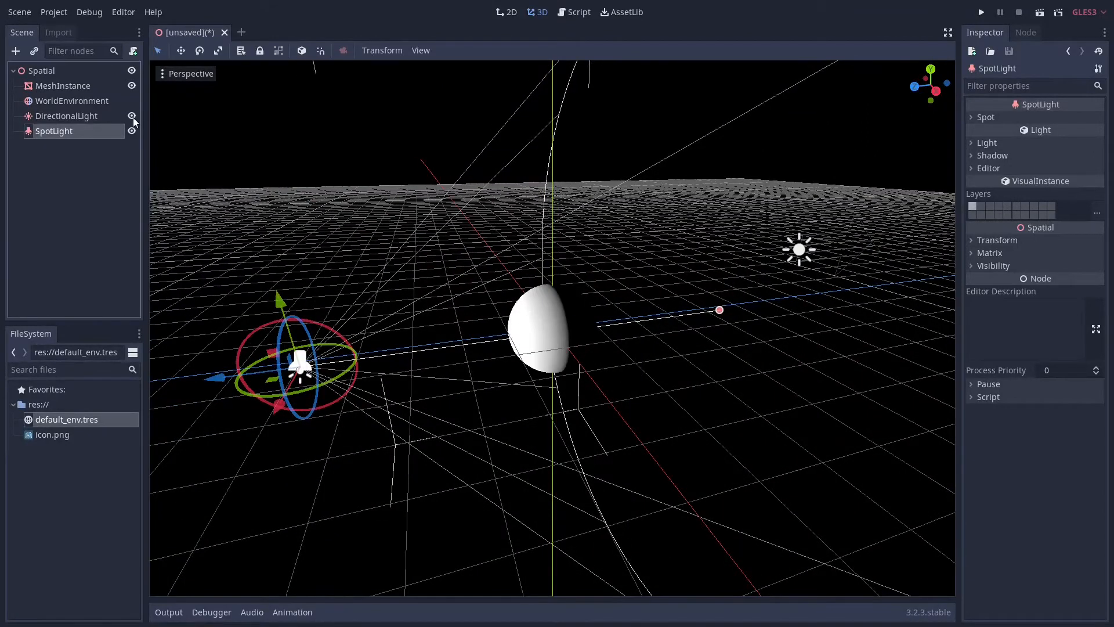
{"action": "left_click", "coordinate": [130, 131]}
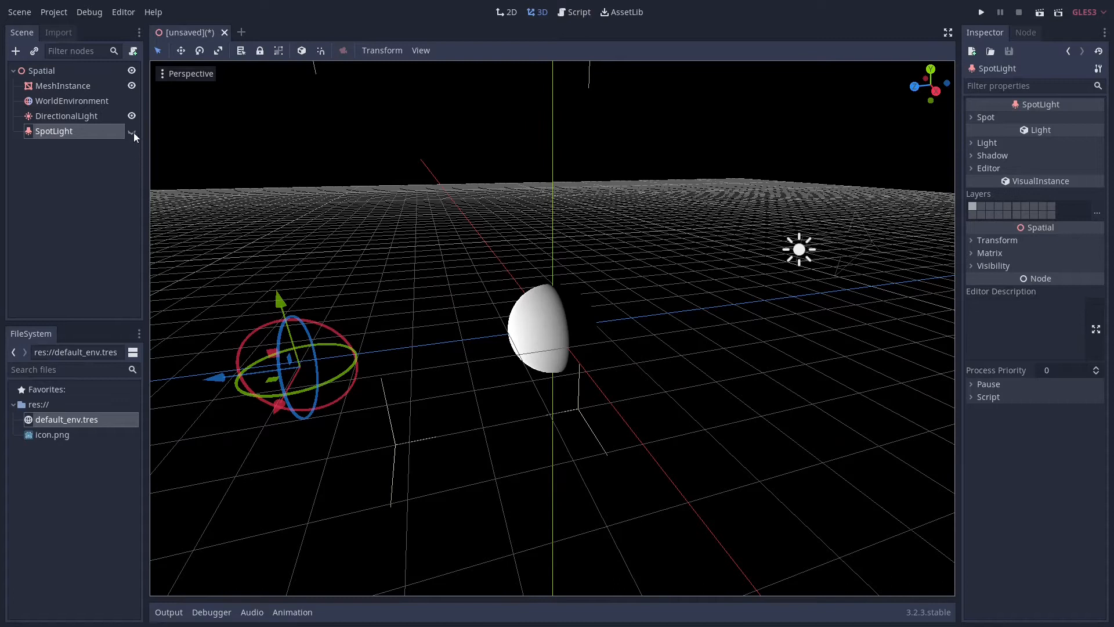
{"action": "left_click", "coordinate": [132, 132]}
{"action": "left_click", "coordinate": [132, 116]}
{"action": "left_click", "coordinate": [1012, 143]}
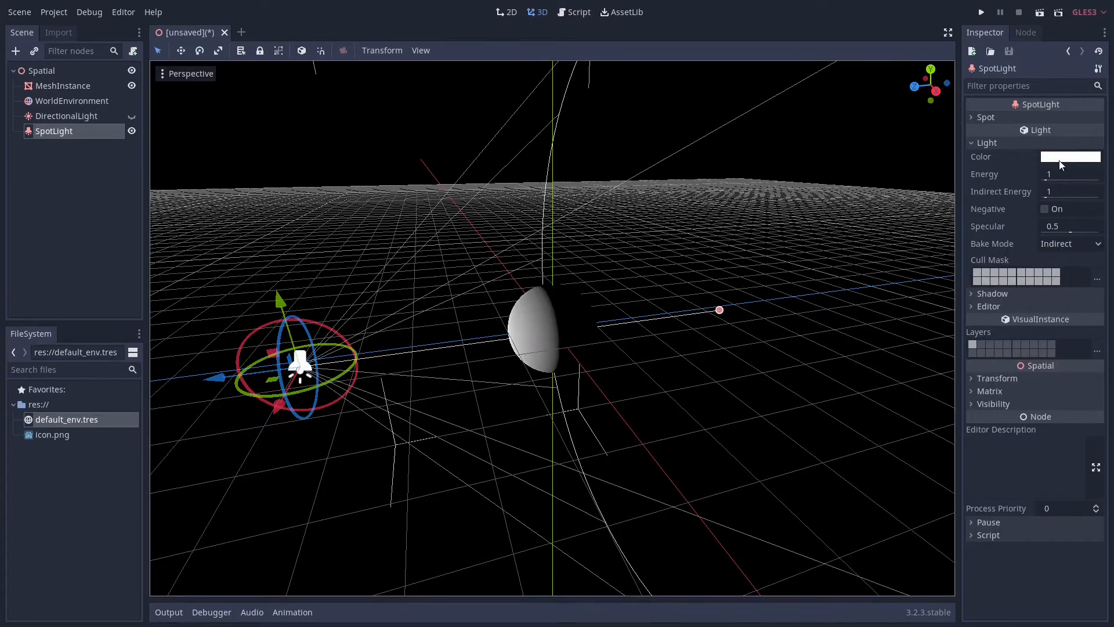
{"action": "left_click_drag", "start_coordinate": [1048, 180], "coordinate": [1047, 180]}
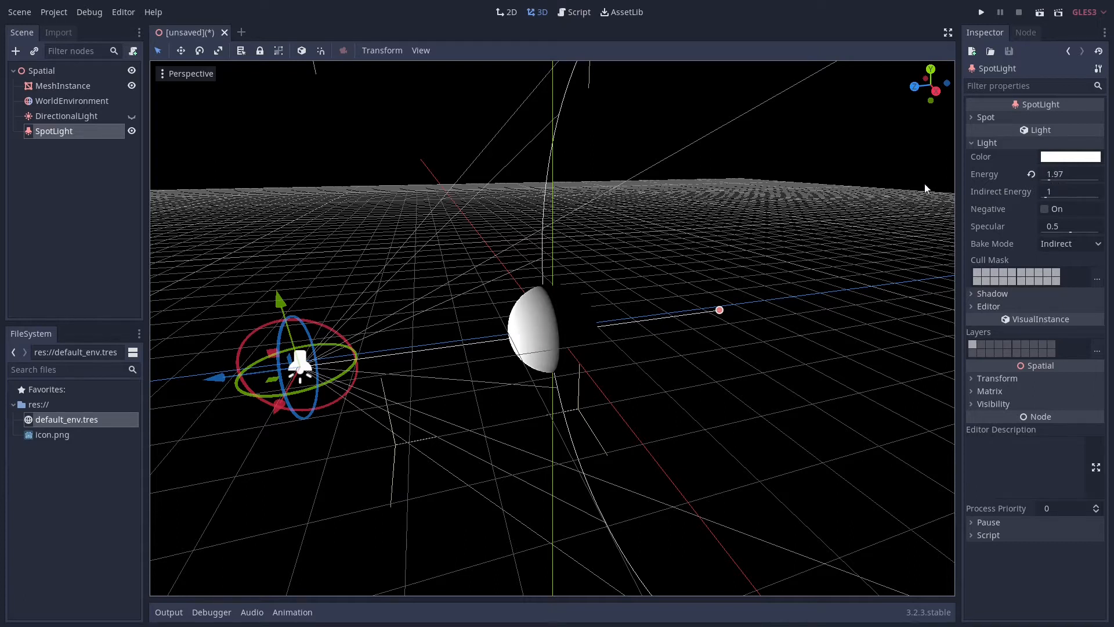
Compare the sphere's shading under only the DirectionalLight with its shading under only the SpotLight
{"action": "left_click", "coordinate": [87, 116]}
{"action": "left_click", "coordinate": [132, 131]}
{"action": "left_click", "coordinate": [132, 116]}
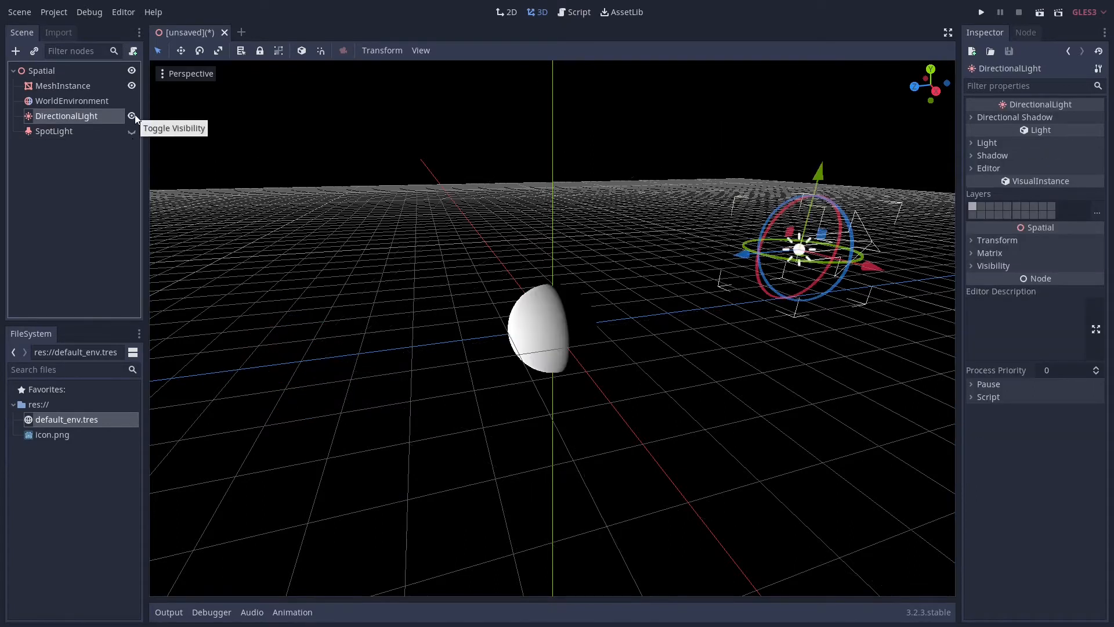
{"action": "left_click", "coordinate": [132, 117]}
{"action": "left_click", "coordinate": [132, 132]}
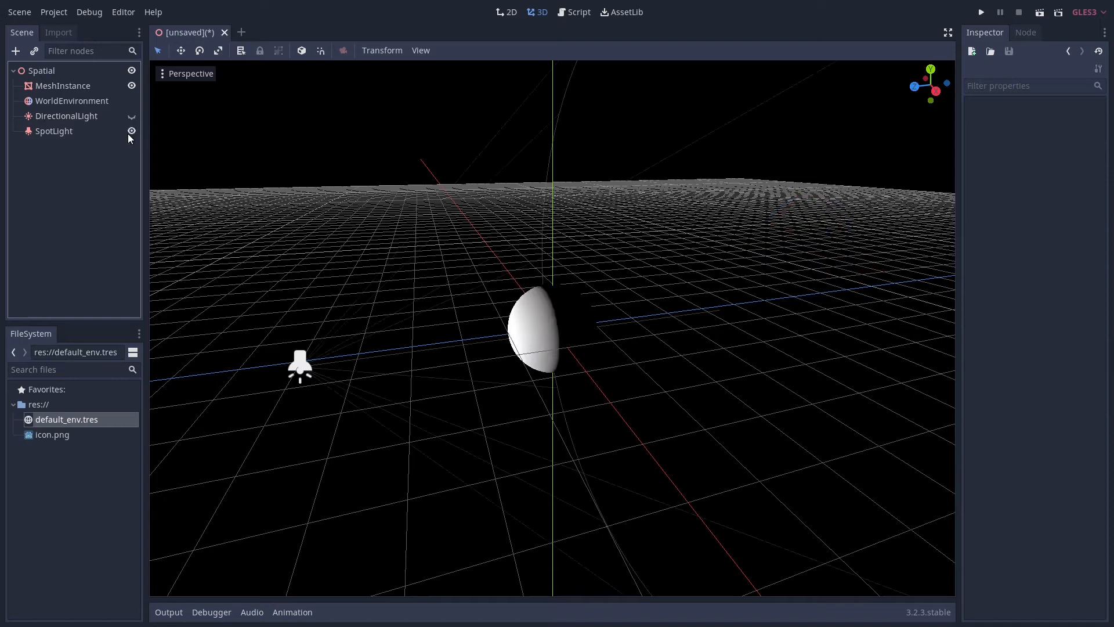
Select the SpotLight in the 3D scene and extend its range farther past the sphere
{"action": "left_click", "coordinate": [301, 370]}
{"action": "scroll", "coordinate": [525, 370], "scroll_direction": "down", "scroll_amount": 10}
{"action": "middle_click_drag", "start_coordinate": [527, 371], "coordinate": [510, 375]}
{"action": "left_click_drag", "start_coordinate": [611, 326], "coordinate": [665, 323]}
{"action": "scroll", "coordinate": [551, 343], "scroll_direction": "up", "scroll_amount": 17}
{"action": "middle_click_drag", "start_coordinate": [551, 343], "coordinate": [598, 339]}
Alternate the visibility of the two lights to compare the sphere's shading, leaving only the DirectionalLight shown
{"action": "left_click", "coordinate": [132, 131]}
{"action": "left_click", "coordinate": [133, 116]}
{"action": "left_click", "coordinate": [133, 116]}
{"action": "left_click", "coordinate": [136, 131]}
{"action": "left_click", "coordinate": [137, 132]}
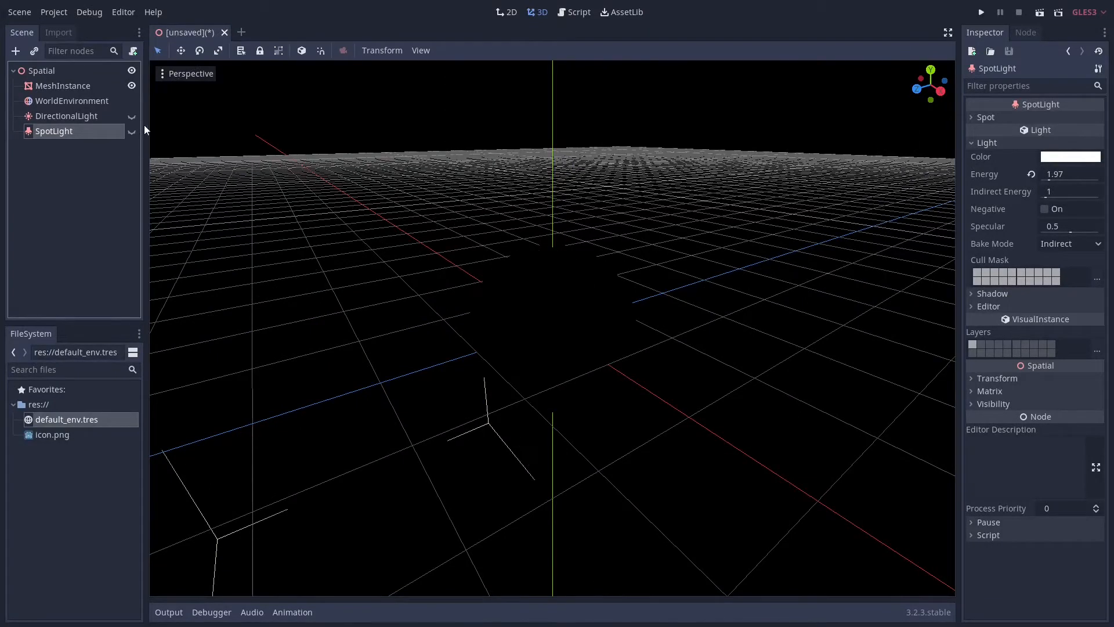
{"action": "left_click", "coordinate": [134, 117]}
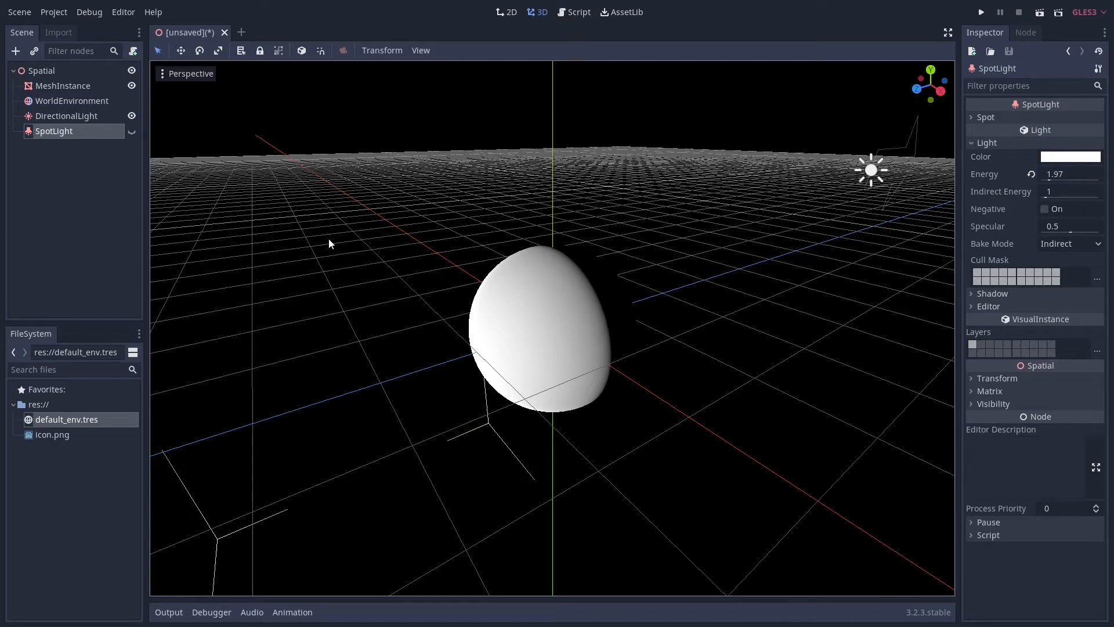
Inspect the sphere's dark side under the DirectionalLight, and switch the visible light to the SpotLight
{"action": "middle_click_drag", "start_coordinate": [367, 257], "coordinate": [235, 247]}
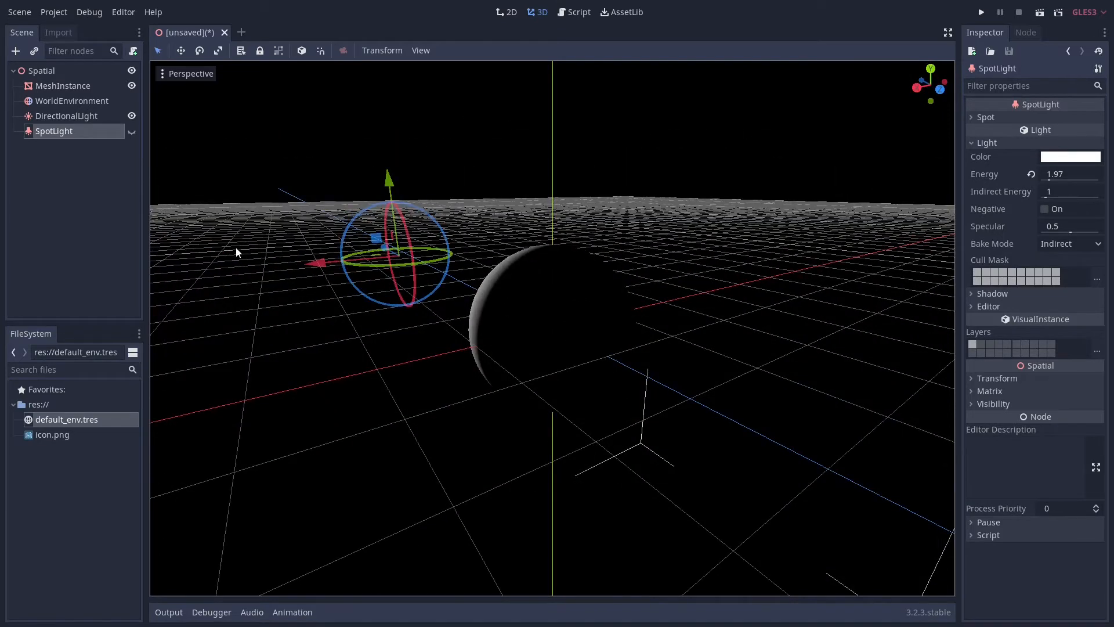
{"action": "scroll", "coordinate": [236, 247], "scroll_direction": "down", "scroll_amount": 18}
{"action": "mouse_move", "coordinate": [293, 257]}
{"action": "middle_mouse_down"}
{"action": "mouse_move", "coordinate": [341, 300]}
{"action": "mouse_move", "coordinate": [304, 274]}
{"action": "middle_mouse_up"}
{"action": "left_click", "coordinate": [131, 116]}
{"action": "left_click", "coordinate": [132, 131]}
Move the SpotLight much farther away from the sphere along its Z axis
{"action": "left_click_drag", "start_coordinate": [368, 301], "coordinate": [178, 267]}
{"action": "scroll", "coordinate": [244, 303], "scroll_direction": "down", "scroll_amount": 8}
{"action": "scroll", "coordinate": [180, 267], "scroll_direction": "down", "scroll_amount": 10}
{"action": "left_click_drag", "start_coordinate": [335, 301], "coordinate": [223, 280]}
Extend the SpotLight's range well past the sphere and set its aperture to about 20.35
{"action": "left_click_drag", "start_coordinate": [326, 293], "coordinate": [529, 326]}
{"action": "left_click_drag", "start_coordinate": [336, 519], "coordinate": [513, 446]}
{"action": "left_click_drag", "start_coordinate": [531, 328], "coordinate": [747, 364]}
{"action": "left_click_drag", "start_coordinate": [717, 578], "coordinate": [720, 567]}
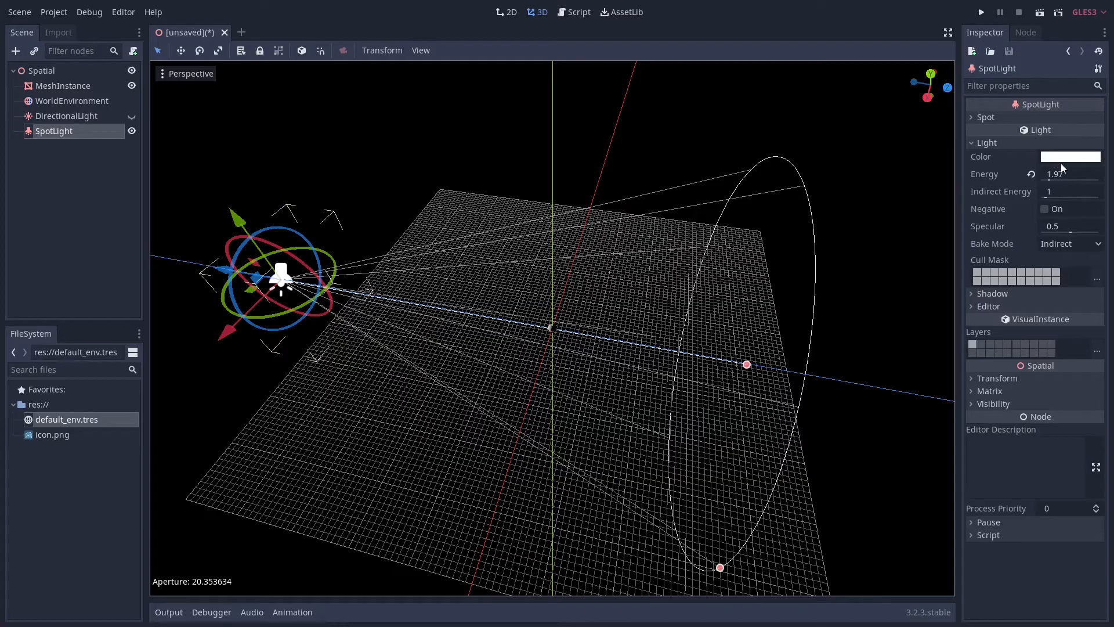
Raise the SpotLight's energy to 3.26 and check the sphere's shading up close
{"action": "mouse_move", "coordinate": [1050, 180]}
{"action": "left_mouse_down"}
{"action": "mouse_move", "coordinate": [1063, 182]}
{"action": "mouse_move", "coordinate": [1053, 178]}
{"action": "left_mouse_up"}
{"action": "scroll", "coordinate": [615, 315], "scroll_direction": "up", "scroll_amount": 6}
{"action": "scroll", "coordinate": [569, 325], "scroll_direction": "up", "scroll_amount": 8}
{"action": "middle_click_drag", "start_coordinate": [571, 334], "coordinate": [629, 315]}
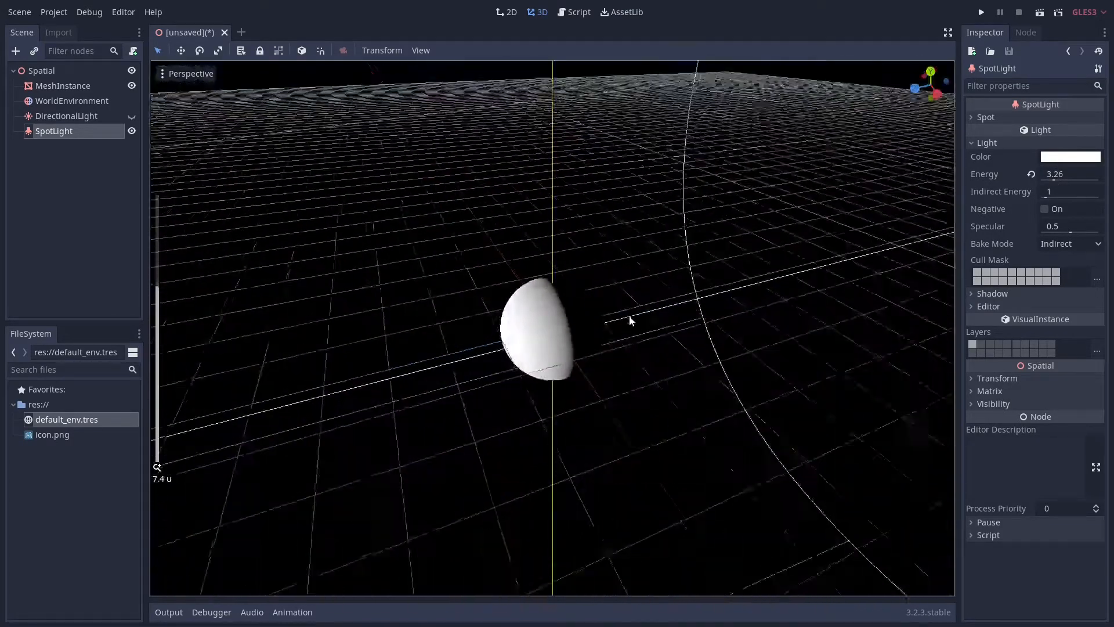
Switch briefly to only the DirectionalLight and back to compare it with the distant SpotLight
{"action": "left_click", "coordinate": [131, 130]}
{"action": "left_click", "coordinate": [132, 117]}
{"action": "left_click", "coordinate": [131, 120]}
{"action": "left_click", "coordinate": [131, 131]}
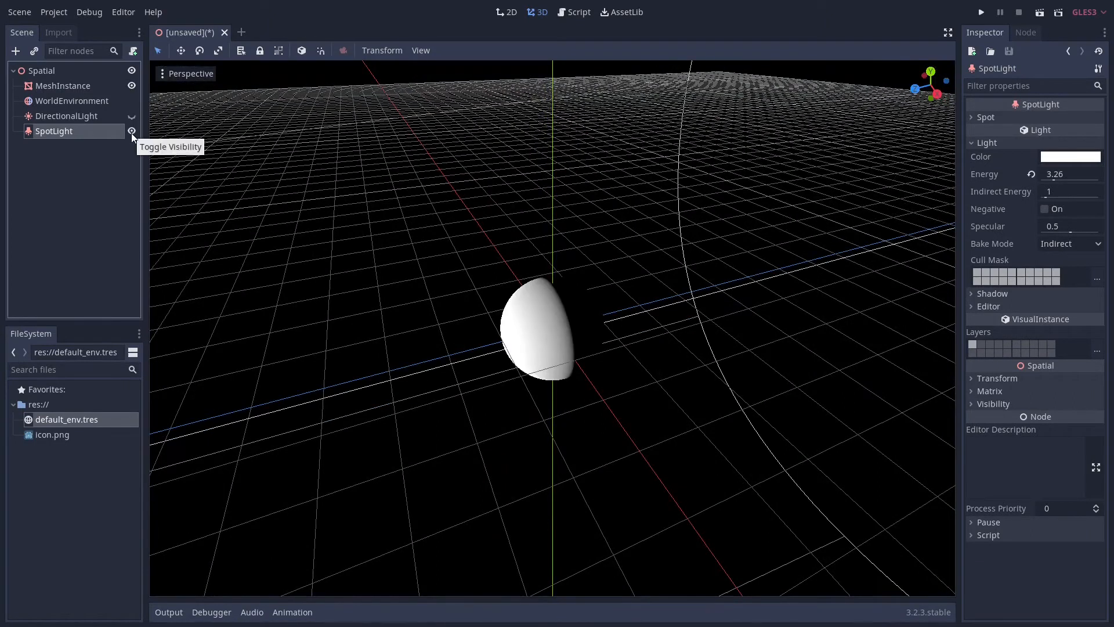
Show the DirectionalLight and reset its rotation to 0 degrees on all axes
{"action": "left_click", "coordinate": [133, 117]}
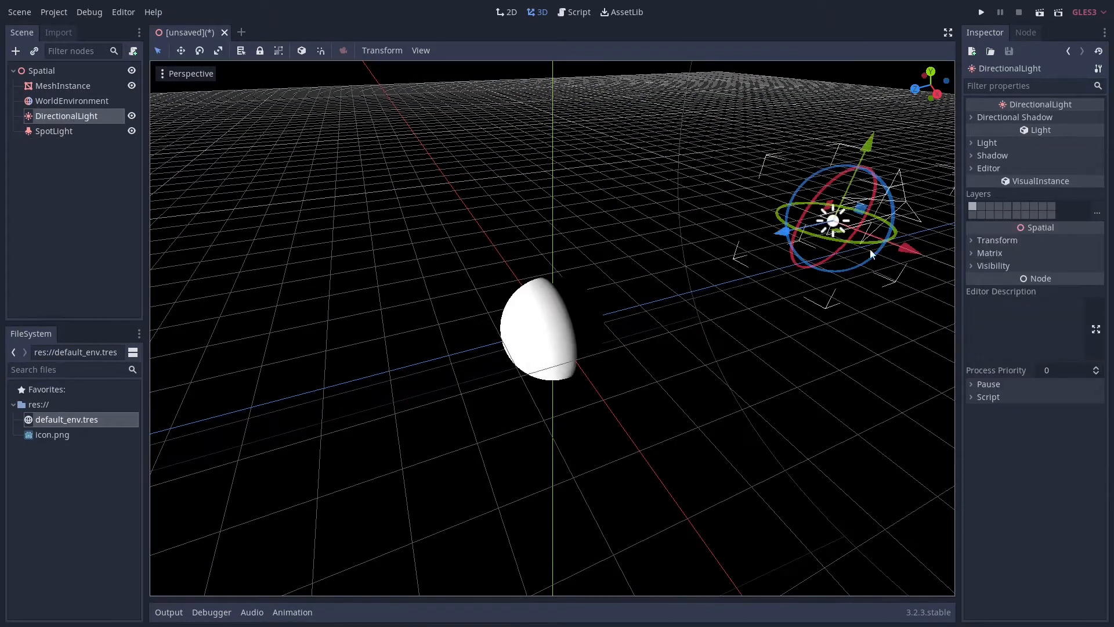
{"action": "left_click", "coordinate": [998, 240]}
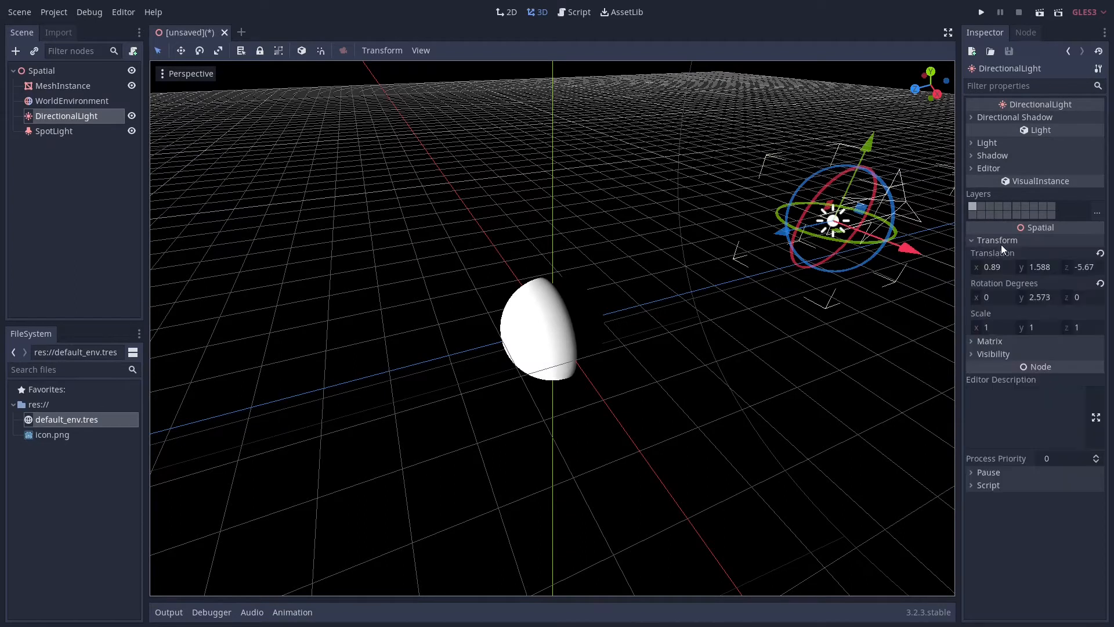
{"action": "left_click", "coordinate": [1100, 284]}
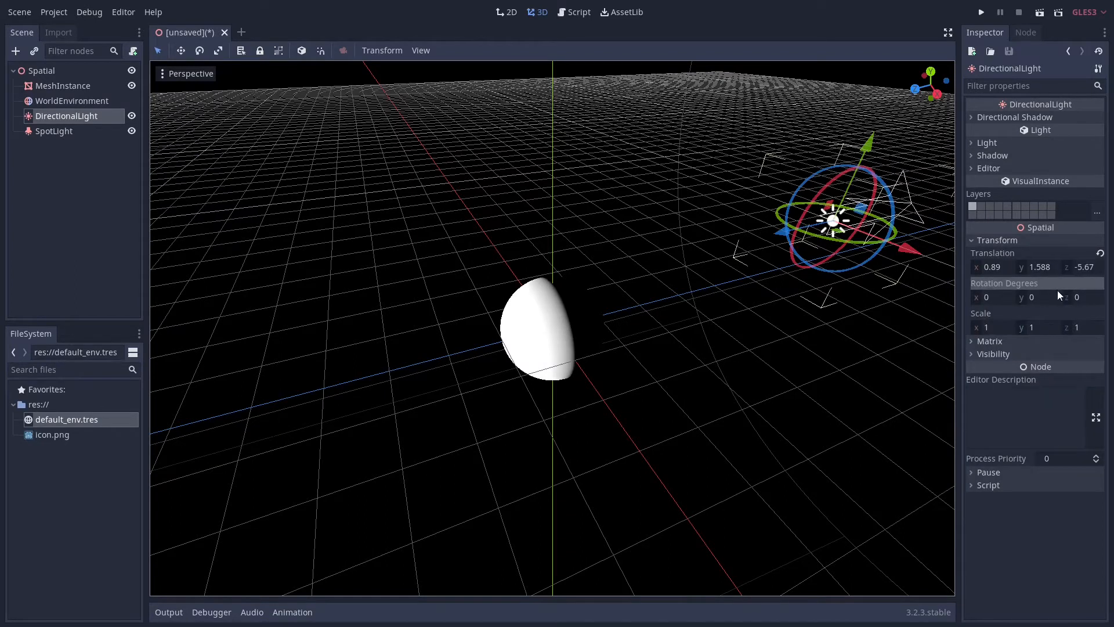
Alternate repeatedly between the DirectionalLight and the distant SpotLight to compare the sphere's shading, leaving only the SpotLight shown
{"action": "left_click", "coordinate": [131, 117]}
{"action": "left_click", "coordinate": [132, 131]}
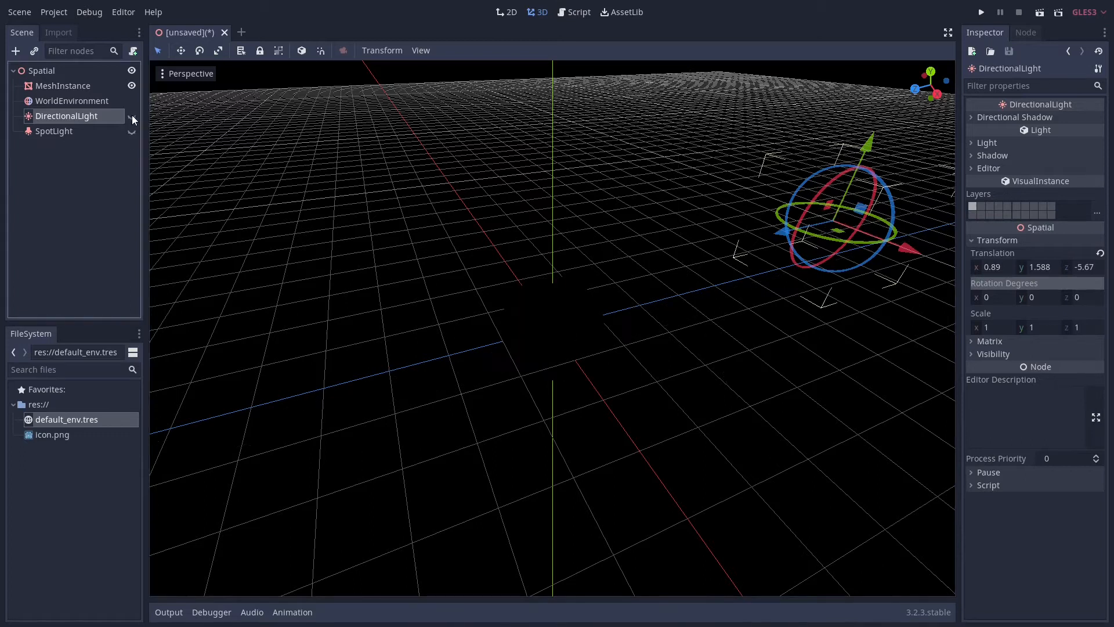
{"action": "left_click", "coordinate": [132, 116]}
{"action": "left_click", "coordinate": [132, 116]}
{"action": "left_click", "coordinate": [133, 131]}
{"action": "left_click", "coordinate": [132, 131]}
{"action": "left_click", "coordinate": [132, 131]}
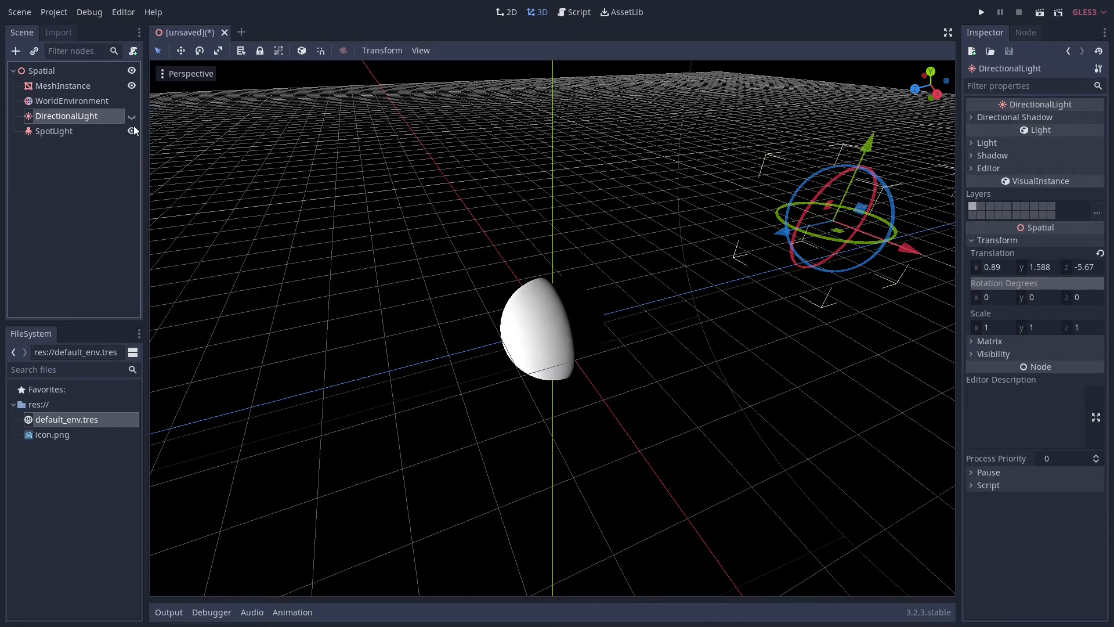
{"action": "left_click", "coordinate": [132, 131]}
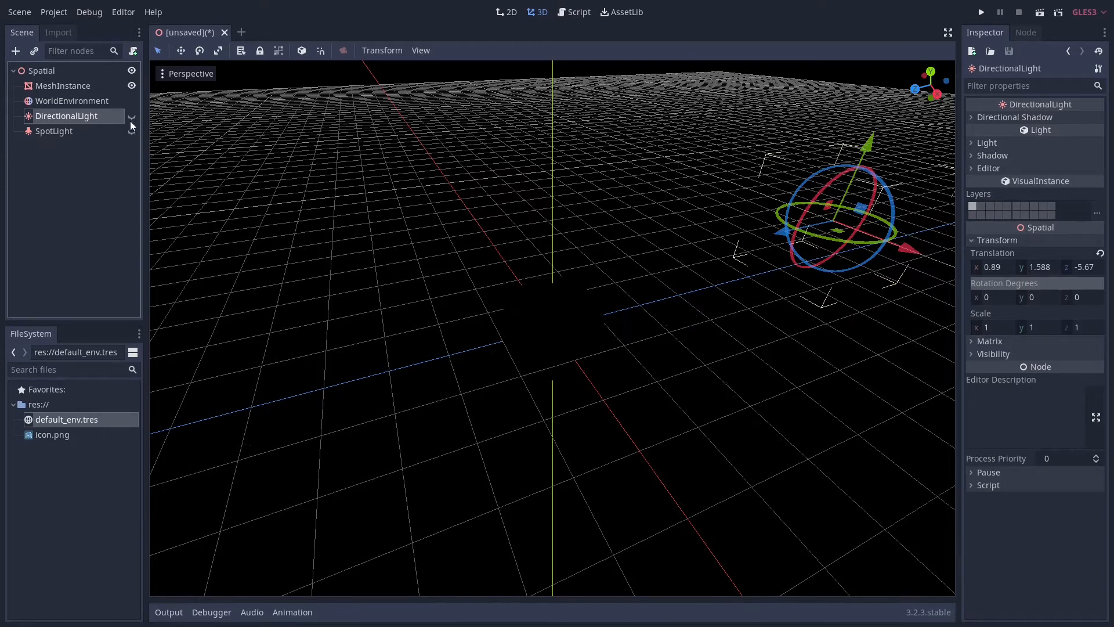
{"action": "left_click", "coordinate": [132, 117]}
{"action": "left_click", "coordinate": [132, 116]}
{"action": "left_click", "coordinate": [132, 130]}
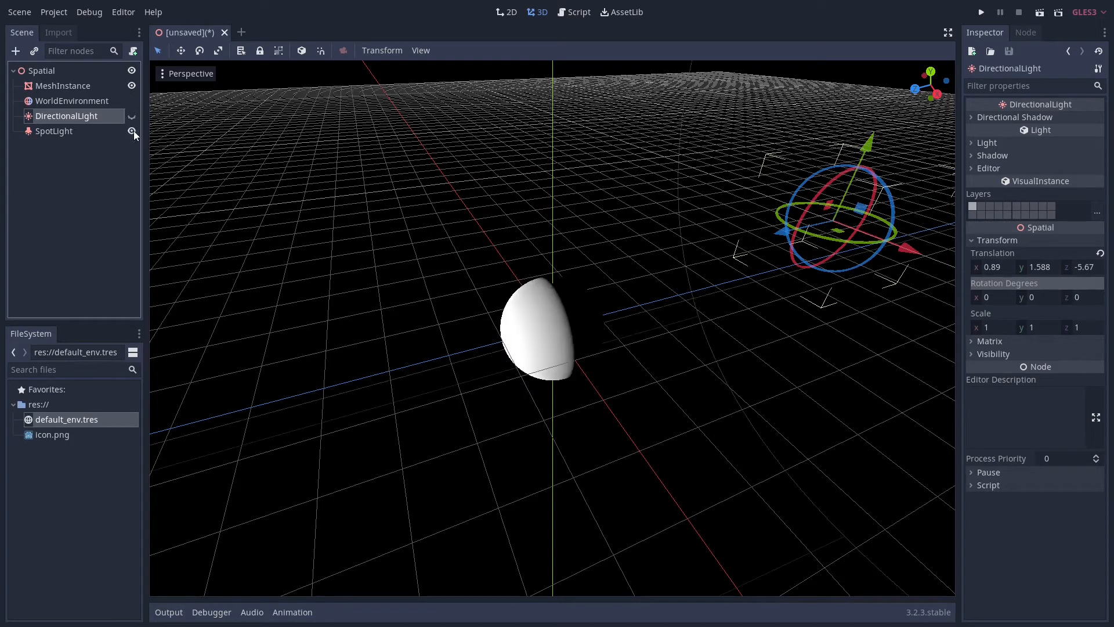
Select the SpotLight and examine its cone and its distance from the sphere
{"action": "left_click", "coordinate": [35, 131]}
{"action": "middle_click_drag", "start_coordinate": [625, 259], "coordinate": [545, 256]}
{"action": "scroll", "coordinate": [465, 223], "scroll_direction": "down", "scroll_amount": 18}
{"action": "scroll", "coordinate": [596, 254], "scroll_direction": "down", "scroll_amount": 10}
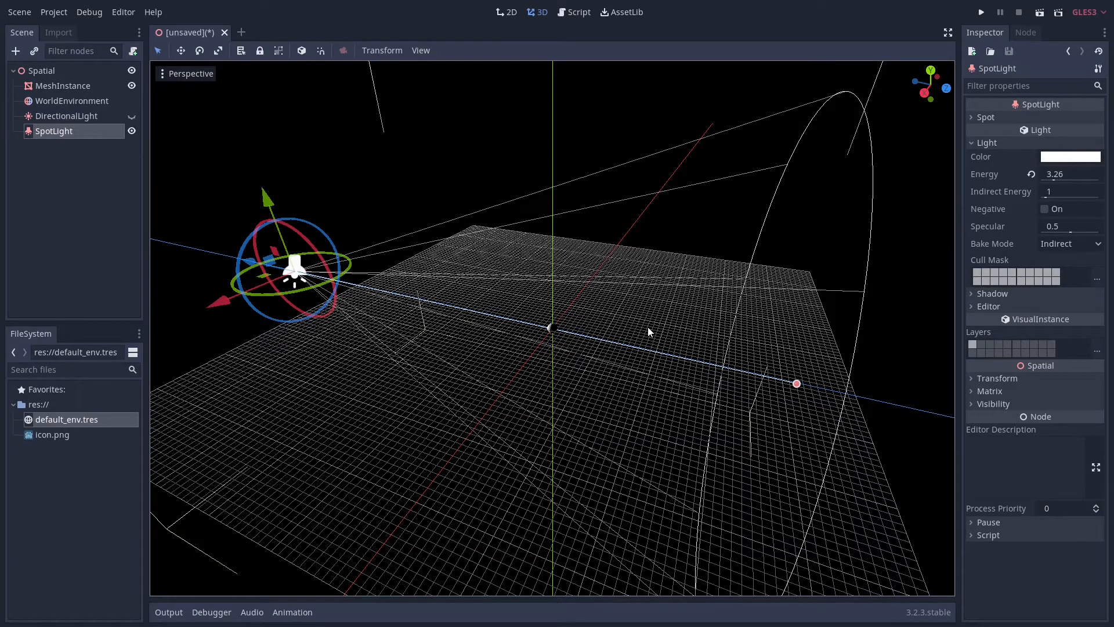
Hide the SpotLight, show the DirectionalLight instead and select it
{"action": "left_click", "coordinate": [132, 130]}
{"action": "left_click", "coordinate": [92, 115]}
{"action": "left_click", "coordinate": [132, 116]}
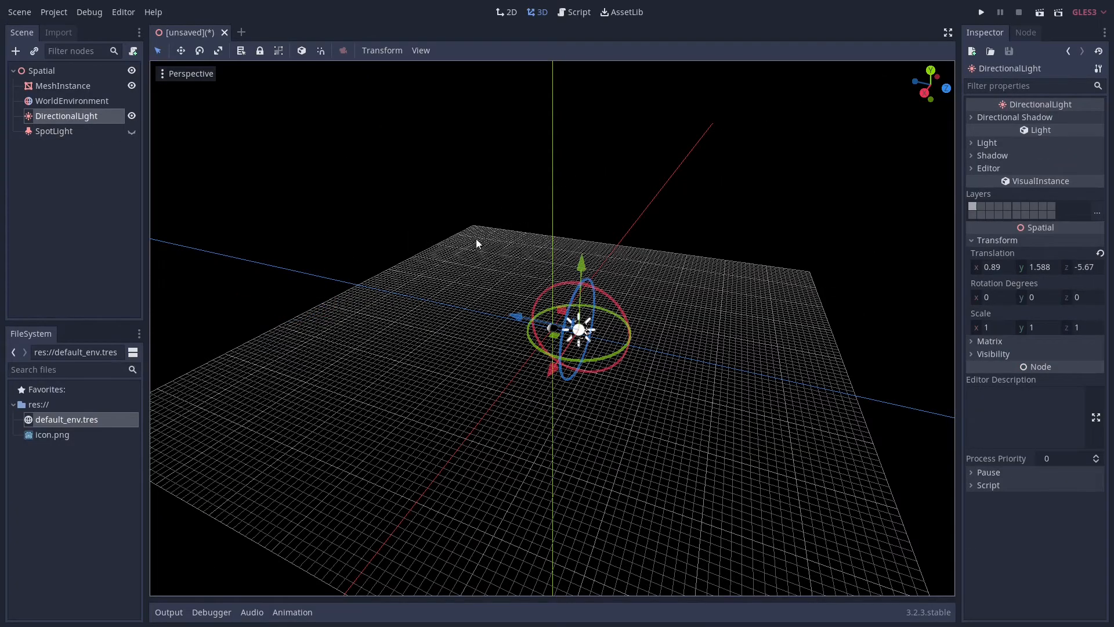
{"action": "scroll", "coordinate": [634, 335], "scroll_direction": "up", "scroll_amount": 10}
{"action": "scroll", "coordinate": [634, 337], "scroll_direction": "up", "scroll_amount": 8}
Rotate the DirectionalLight about its Y axis and set its Y rotation to 90 degrees
{"action": "middle_click_drag", "start_coordinate": [628, 371], "coordinate": [636, 386]}
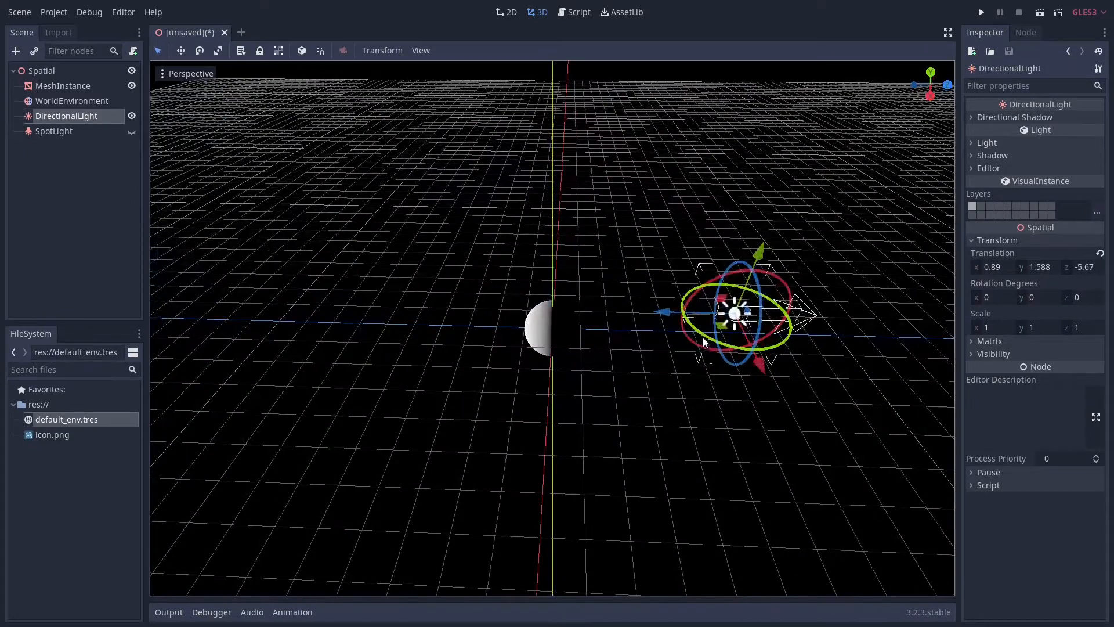
{"action": "left_click_drag", "start_coordinate": [703, 336], "coordinate": [776, 341]}
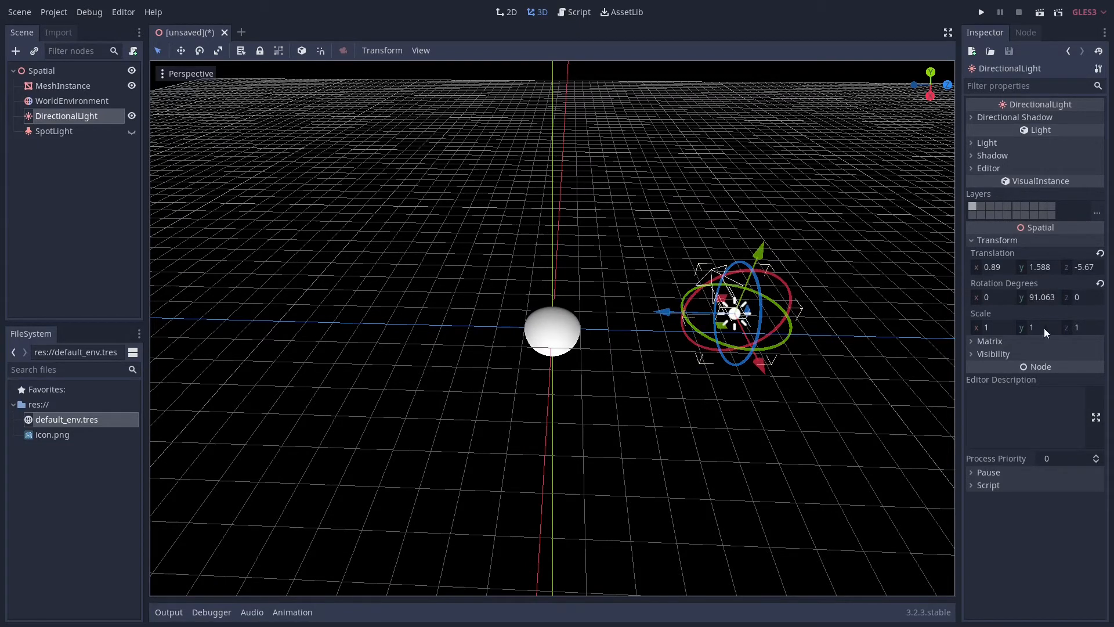
{"action": "left_click", "coordinate": [1046, 299]}
{"action": "type", "text": "90"}
{"action": "key", "text": "Return"}
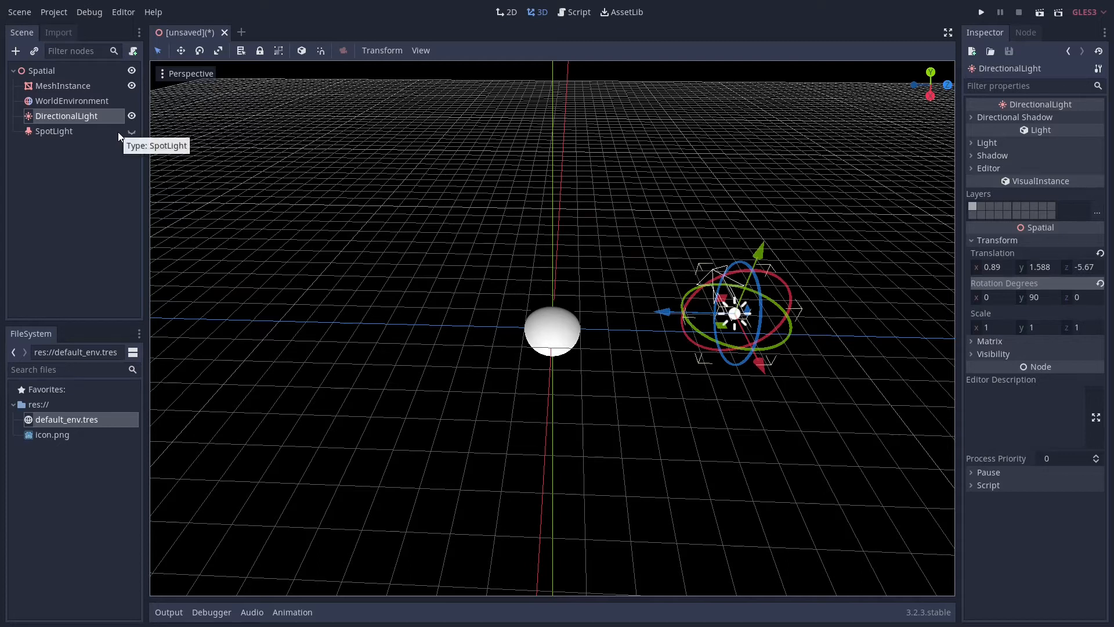
Add a second MeshInstance with a sphere mesh under the Spatial root
{"action": "left_click", "coordinate": [43, 72]}
{"action": "key", "text": "ctrl+a"}
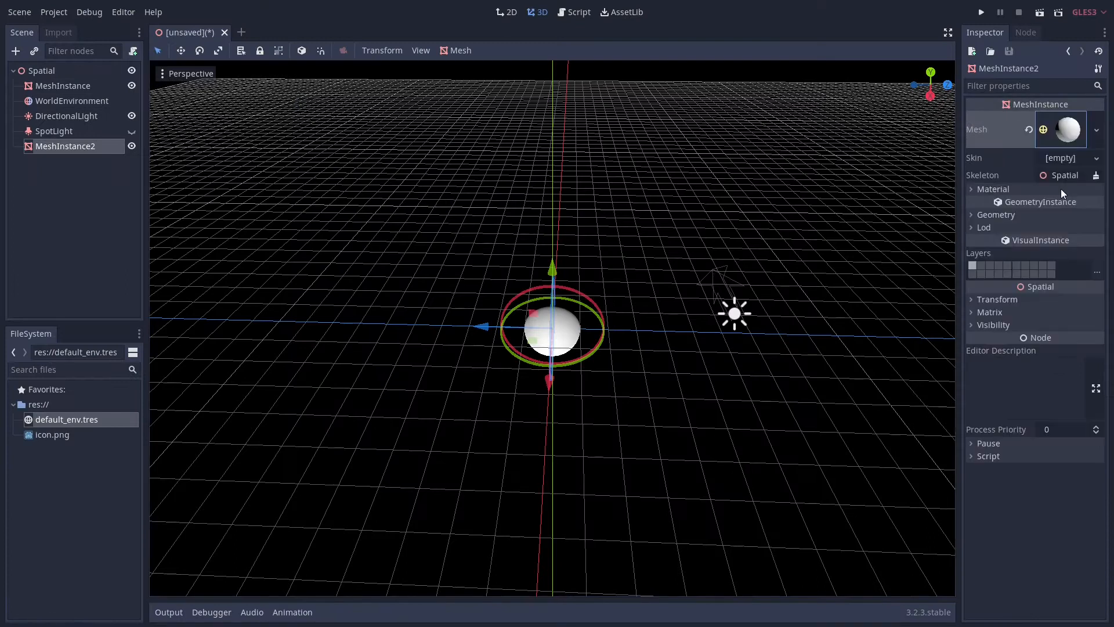
{"action": "left_click", "coordinate": [1070, 239]}
Give the second sphere a new SpatialMaterial and make it unshaded
{"action": "left_click", "coordinate": [990, 209]}
{"action": "left_click", "coordinate": [990, 209]}
{"action": "left_click", "coordinate": [1045, 253]}
{"action": "left_click", "coordinate": [1001, 204]}
{"action": "left_click", "coordinate": [999, 230]}
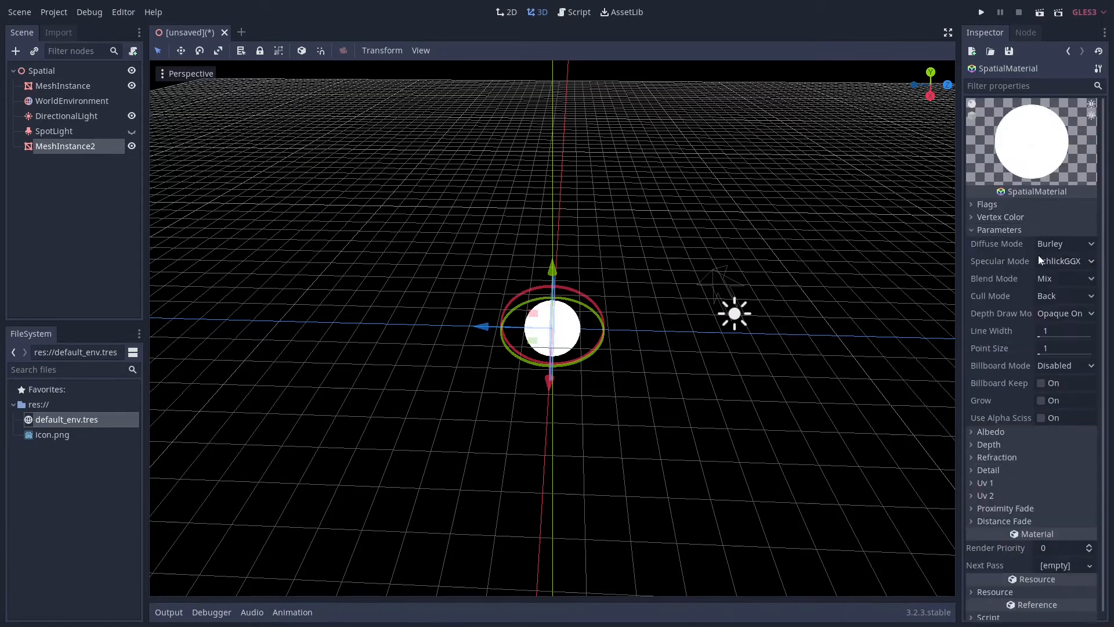
Set the new material's albedo colour to a dusky pink and return to the second sphere's properties
{"action": "left_click", "coordinate": [995, 231]}
{"action": "left_click", "coordinate": [995, 242]}
{"action": "left_click", "coordinate": [1067, 256]}
{"action": "left_click", "coordinate": [915, 74]}
{"action": "left_click", "coordinate": [953, 350]}
{"action": "left_click", "coordinate": [1068, 51]}
Try to stretch the pink sphere along its Y axis
{"action": "left_click", "coordinate": [1001, 336]}
{"action": "left_click", "coordinate": [1001, 335]}
{"action": "left_click", "coordinate": [217, 53]}
{"action": "scroll", "coordinate": [560, 317], "scroll_direction": "down", "scroll_amount": 14}
{"action": "left_click_drag", "start_coordinate": [552, 269], "coordinate": [575, 137]}
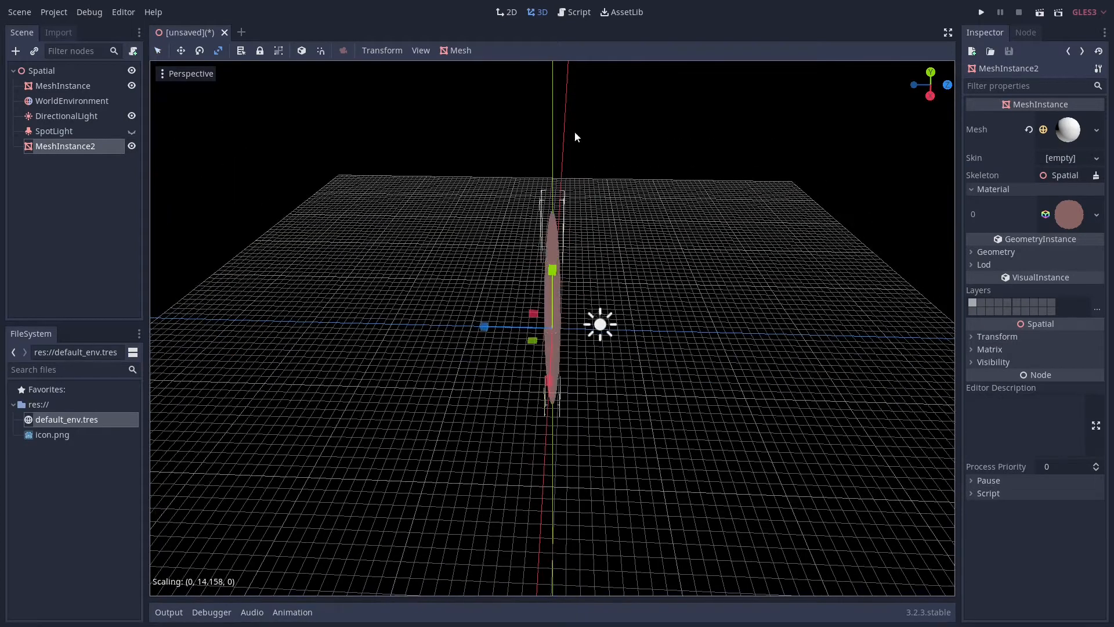
{"action": "key", "text": "ctrl+z"}
Stretch the pink sphere to a scale of about 50 along X, and show the SpotLight instead of the DirectionalLight
{"action": "middle_click_drag", "start_coordinate": [624, 325], "coordinate": [562, 376]}
{"action": "scroll", "coordinate": [522, 371], "scroll_direction": "down", "scroll_amount": 8}
{"action": "left_click_drag", "start_coordinate": [495, 367], "coordinate": [328, 482]}
{"action": "left_click", "coordinate": [132, 131]}
{"action": "left_click", "coordinate": [131, 117]}
Widen the pink sphere into a flat disc by setting its Z and X scale to 70
{"action": "left_click_drag", "start_coordinate": [513, 282], "coordinate": [408, 188]}
{"action": "left_click", "coordinate": [998, 338]}
{"action": "left_click", "coordinate": [1081, 426]}
{"action": "type", "text": "70"}
{"action": "key", "text": "Return"}
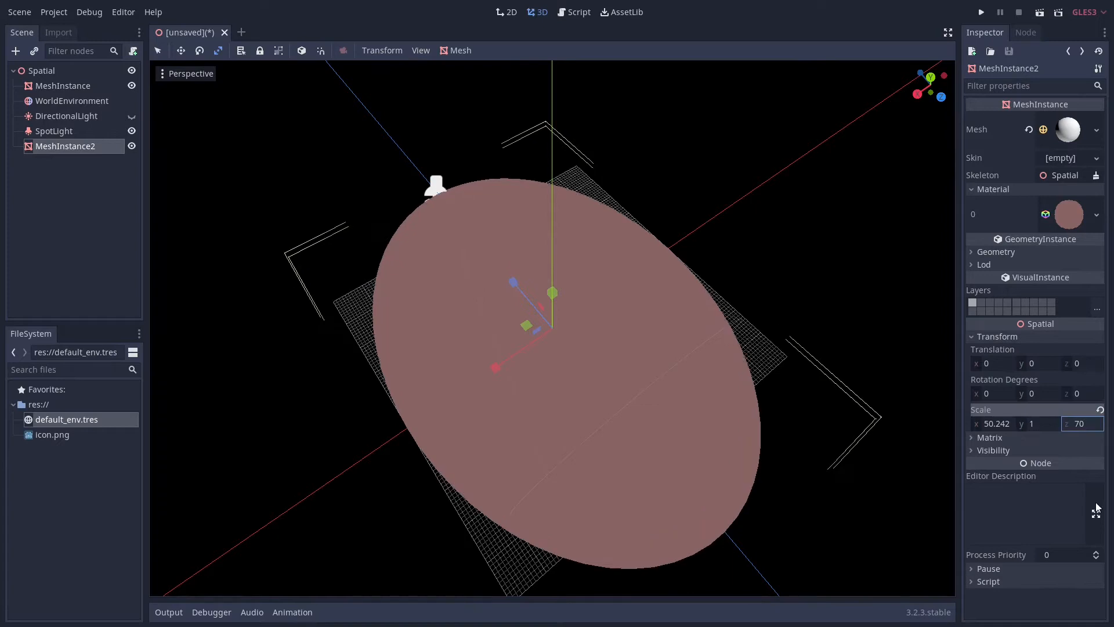
{"action": "left_click", "coordinate": [999, 424]}
{"action": "type", "text": "70"}
{"action": "key", "text": "Return"}
Lower the pink disc slightly beneath the white sphere and deselect it
{"action": "left_click", "coordinate": [158, 51]}
{"action": "left_click_drag", "start_coordinate": [549, 300], "coordinate": [550, 305]}
{"action": "left_click", "coordinate": [324, 366]}
{"action": "middle_click_drag", "start_coordinate": [403, 374], "coordinate": [468, 385]}
{"action": "scroll", "coordinate": [473, 336], "scroll_direction": "up", "scroll_amount": 16}
{"action": "scroll", "coordinate": [470, 389], "scroll_direction": "down", "scroll_amount": 10}
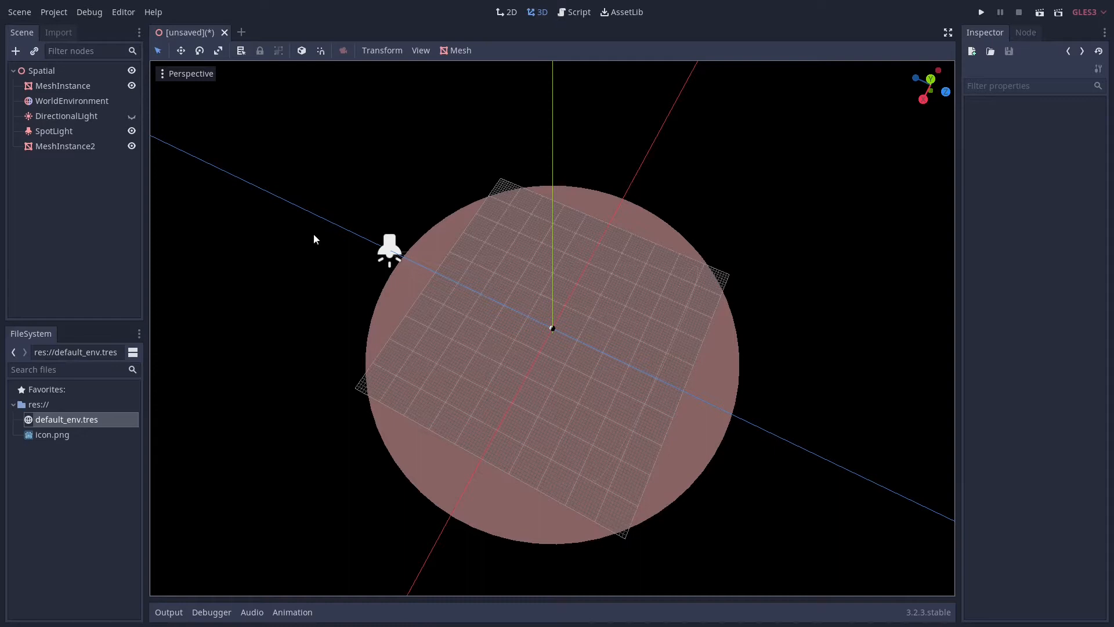
Show the DirectionalLight briefly to check its direction, hide it again, and move the SpotLight parallel to the X axis
{"action": "left_click", "coordinate": [88, 116]}
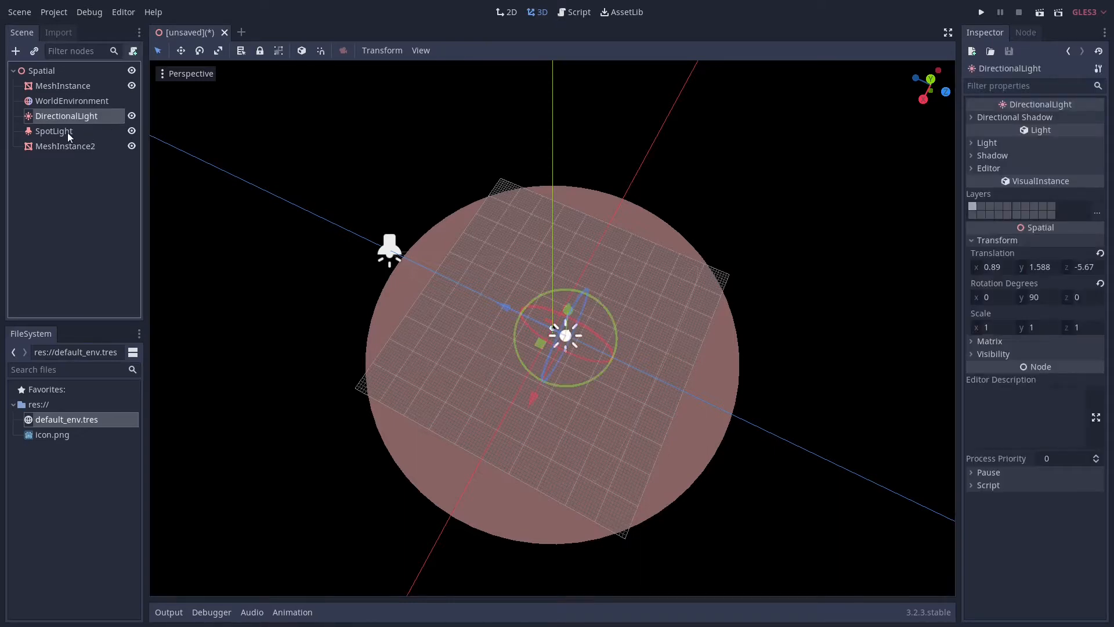
{"action": "left_click", "coordinate": [132, 116]}
{"action": "left_click", "coordinate": [68, 131]}
{"action": "left_click_drag", "start_coordinate": [347, 307], "coordinate": [316, 459]}
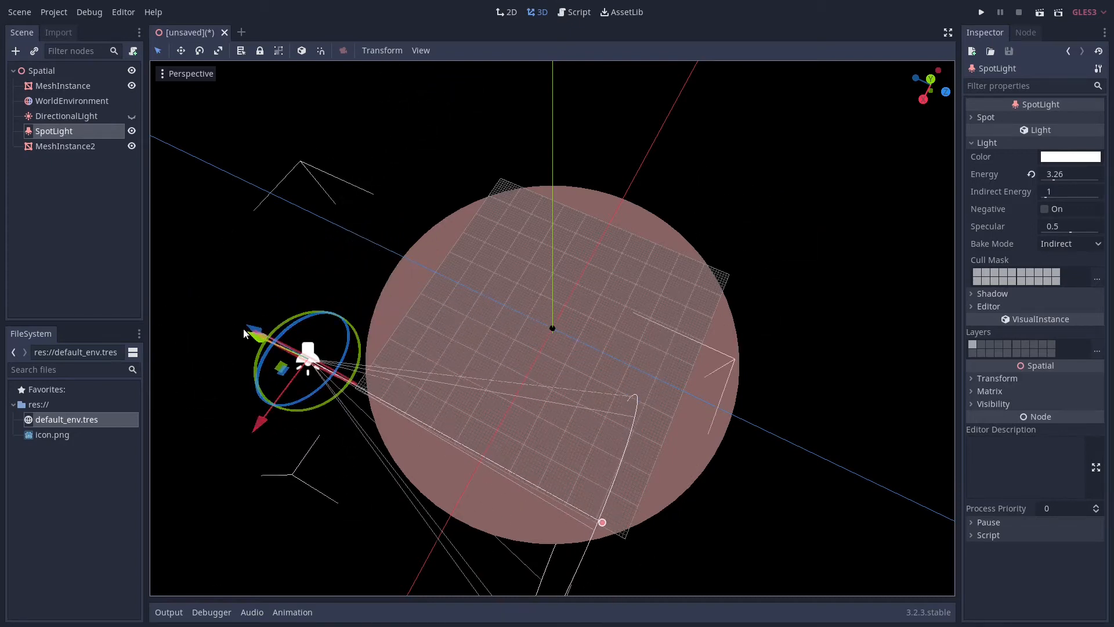
{"action": "middle_click_drag", "start_coordinate": [231, 325], "coordinate": [256, 477]}
{"action": "left_click_drag", "start_coordinate": [246, 441], "coordinate": [305, 454]}
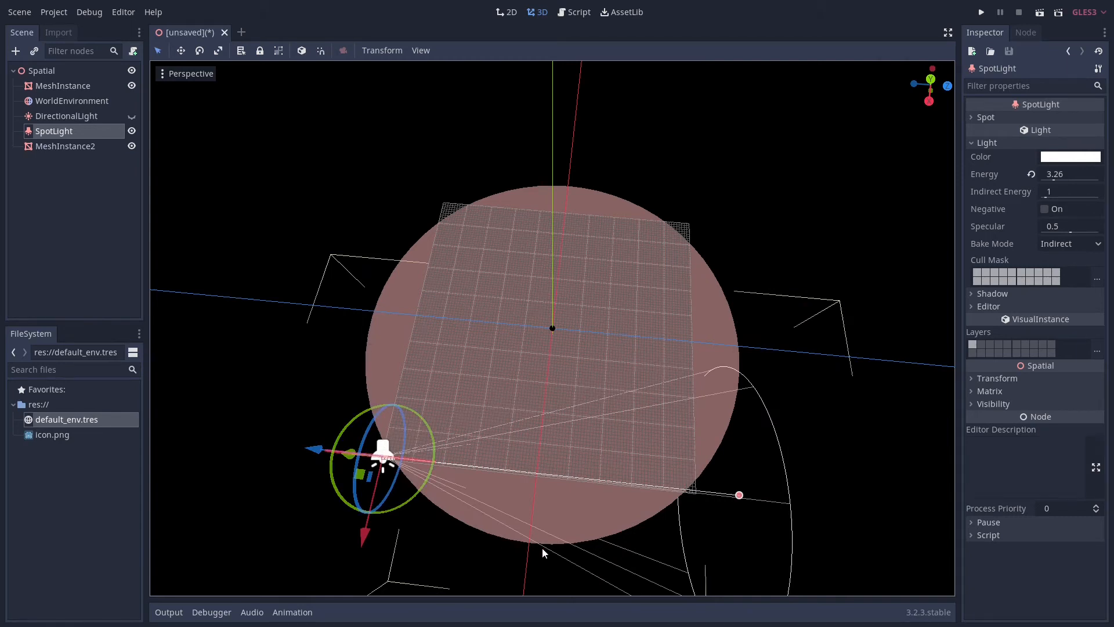
Place the distant SpotLight on the X axis and rotate it to aim at the white sphere
{"action": "left_click_drag", "start_coordinate": [367, 537], "coordinate": [429, 572]}
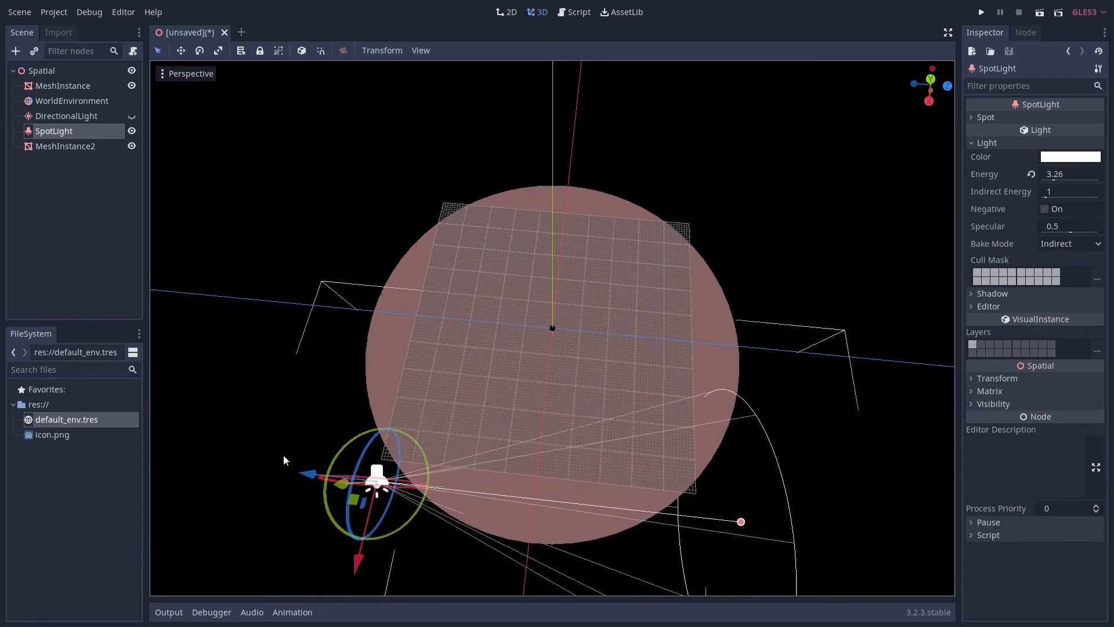
{"action": "left_click_drag", "start_coordinate": [306, 475], "coordinate": [462, 492]}
{"action": "left_click_drag", "start_coordinate": [524, 579], "coordinate": [525, 623]}
{"action": "left_click_drag", "start_coordinate": [578, 574], "coordinate": [546, 495]}
{"action": "middle_click_drag", "start_coordinate": [617, 295], "coordinate": [567, 368]}
{"action": "scroll", "coordinate": [577, 343], "scroll_direction": "up", "scroll_amount": 8}
{"action": "middle_click_drag", "start_coordinate": [498, 356], "coordinate": [531, 338]}
{"action": "scroll", "coordinate": [531, 338], "scroll_direction": "up", "scroll_amount": 2}
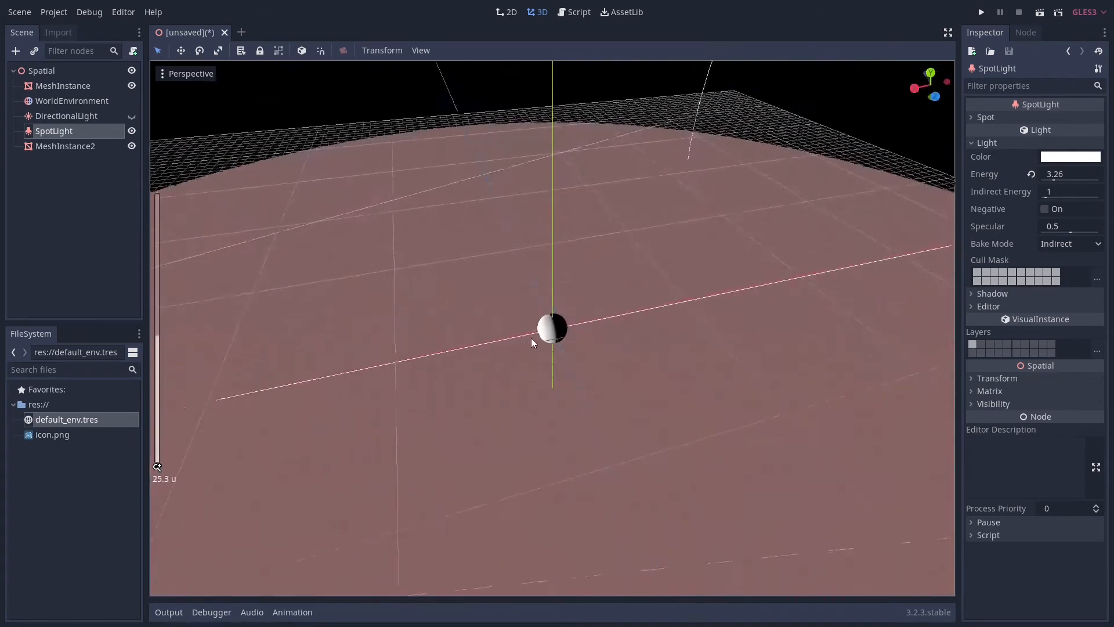
Alternate between the DirectionalLight and the SpotLight to compare the white sphere's shading, leaving only the SpotLight shown
{"action": "left_click", "coordinate": [132, 130]}
{"action": "left_click", "coordinate": [132, 146]}
{"action": "left_click", "coordinate": [131, 146]}
{"action": "left_click", "coordinate": [132, 131]}
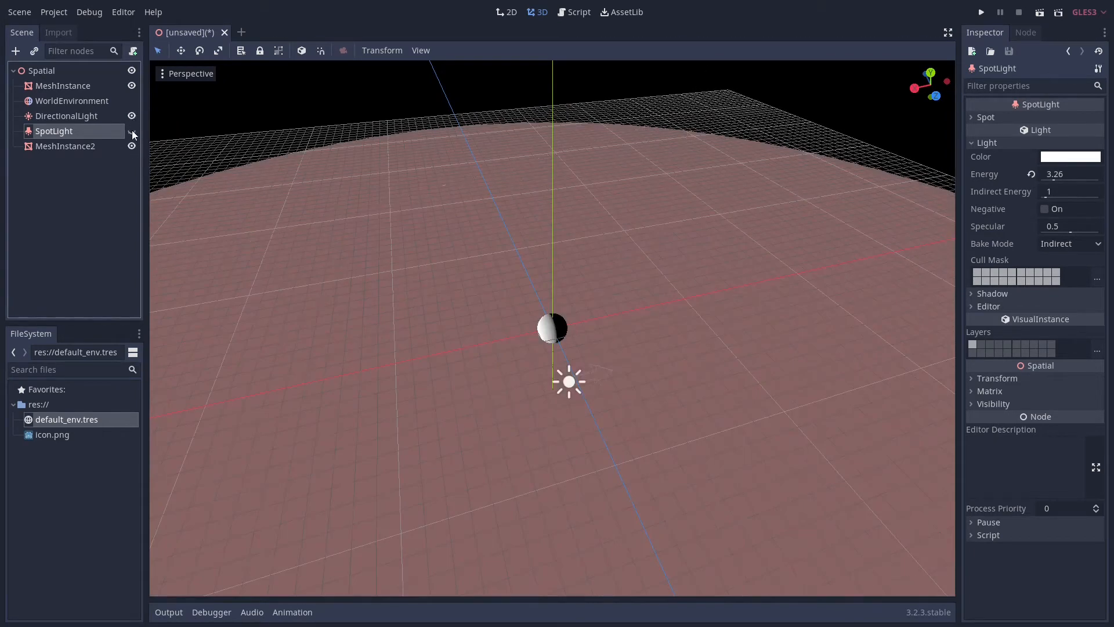
{"action": "left_click", "coordinate": [132, 130]}
{"action": "scroll", "coordinate": [540, 294], "scroll_direction": "up", "scroll_amount": 14}
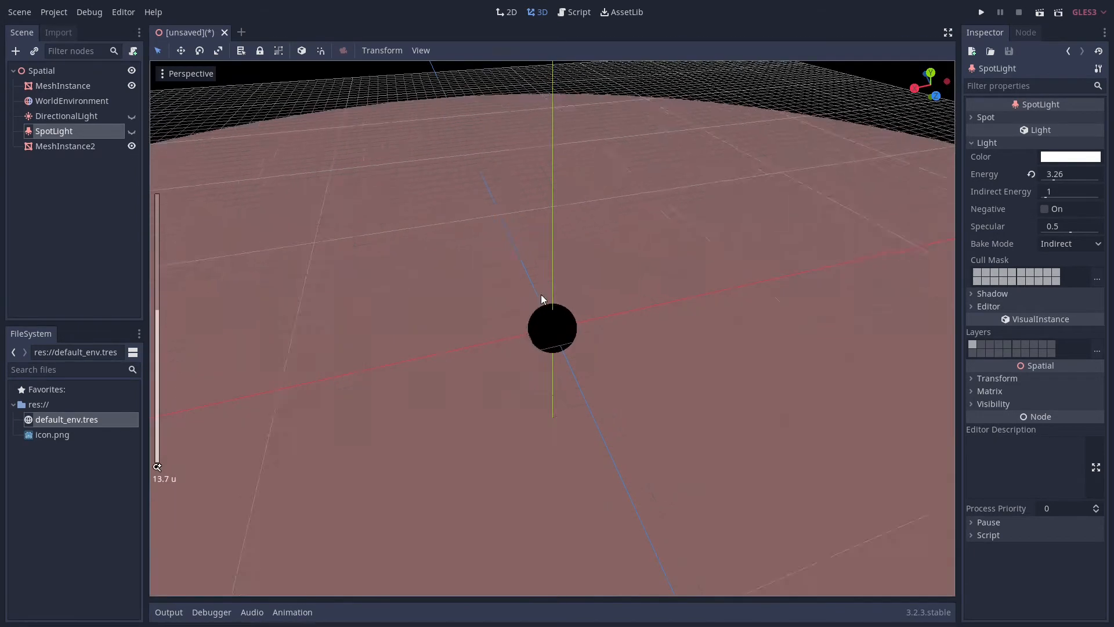
{"action": "left_click", "coordinate": [132, 130]}
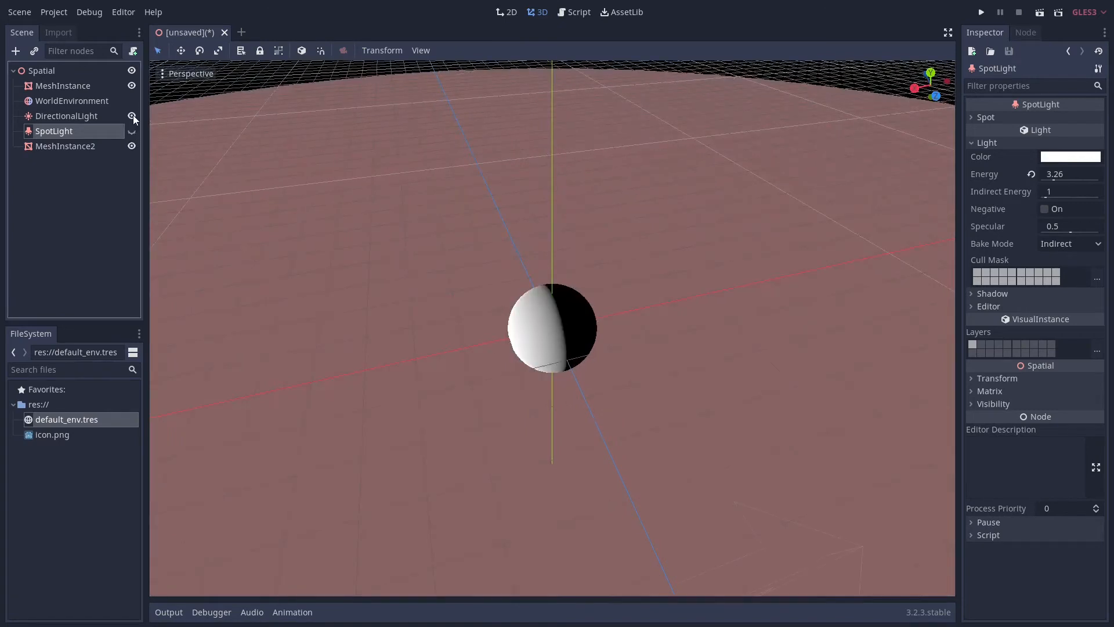
{"action": "left_click", "coordinate": [132, 131]}
{"action": "left_click", "coordinate": [132, 130]}
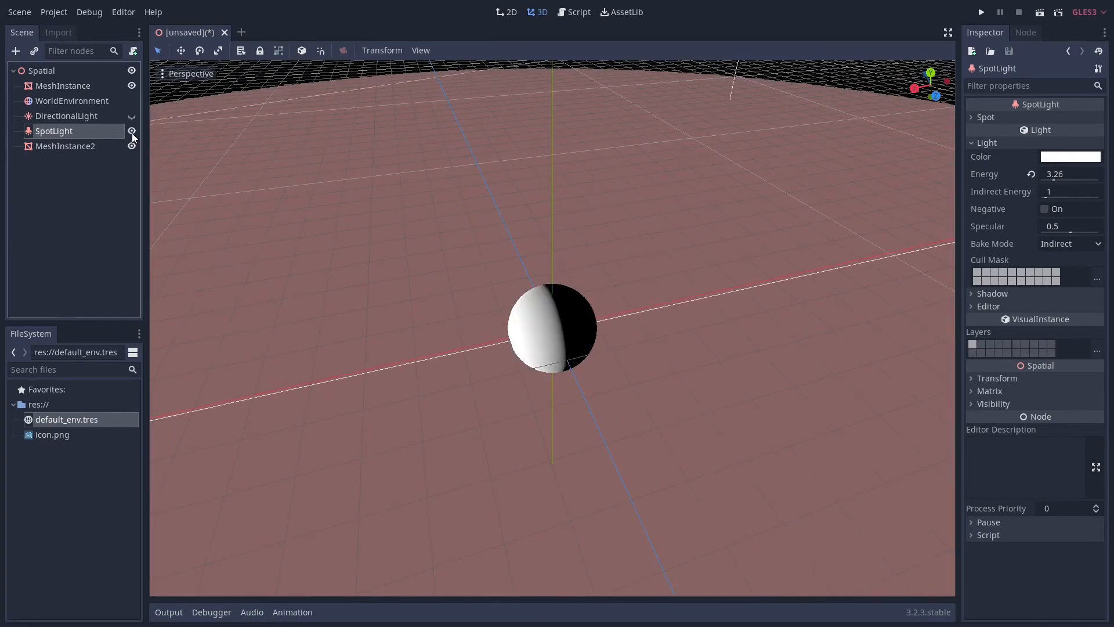
Examine the SpotLight's cone and its distance from the white sphere across the pink disc
{"action": "scroll", "coordinate": [566, 360], "scroll_direction": "down", "scroll_amount": 15}
{"action": "middle_click_drag", "start_coordinate": [550, 351], "coordinate": [467, 337]}
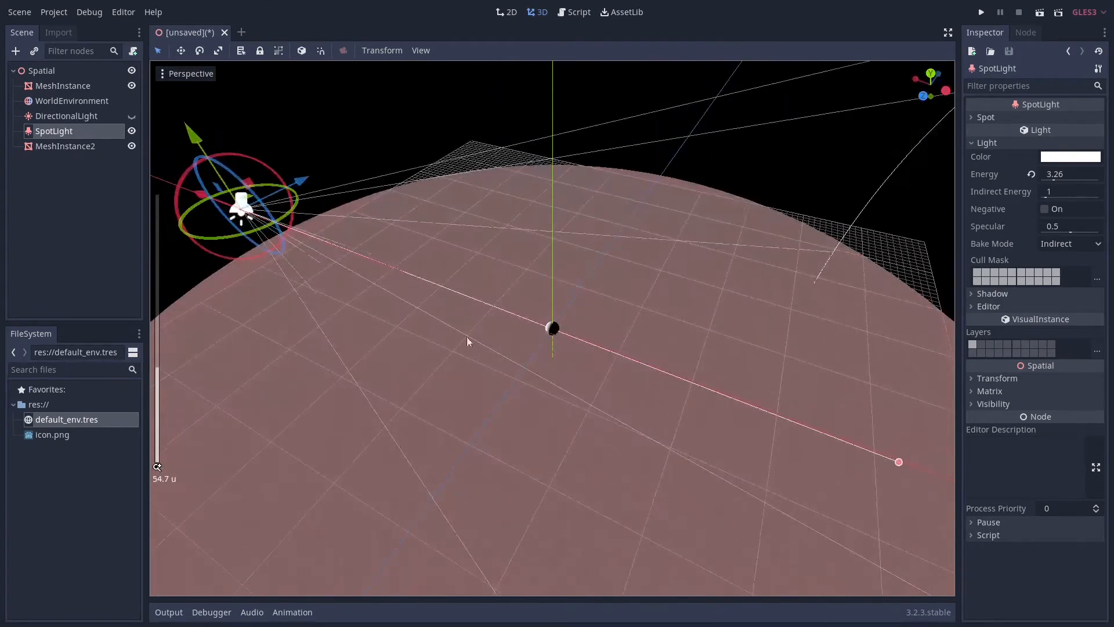
{"action": "middle_click_drag", "start_coordinate": [367, 217], "coordinate": [385, 289]}
{"action": "scroll", "coordinate": [390, 286], "scroll_direction": "down", "scroll_amount": 15}
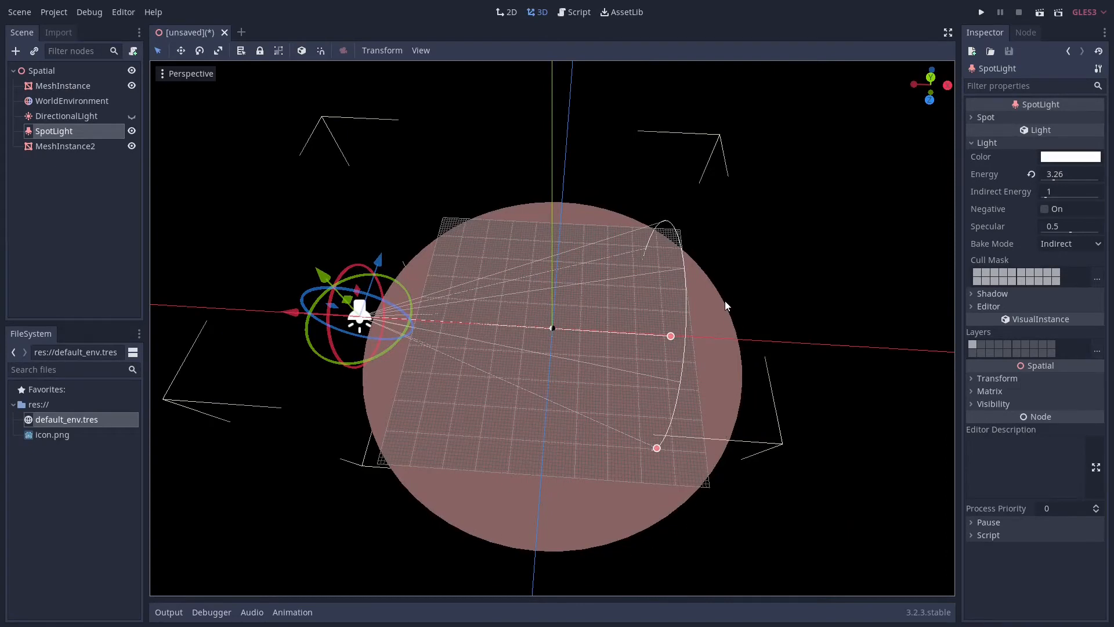
{"action": "scroll", "coordinate": [354, 238], "scroll_direction": "up", "scroll_amount": 15}
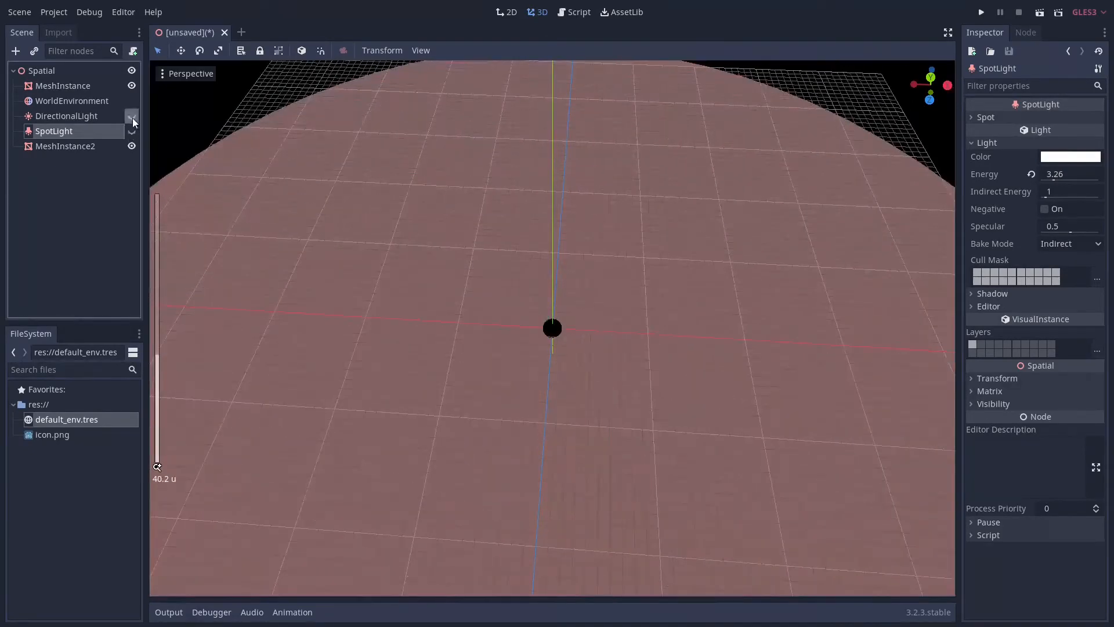
Try turning the DirectionalLight to about 112 degrees around Y, and set its Y rotation back to 90 degrees
{"action": "left_click", "coordinate": [68, 116]}
{"action": "scroll", "coordinate": [511, 358], "scroll_direction": "up", "scroll_amount": 10}
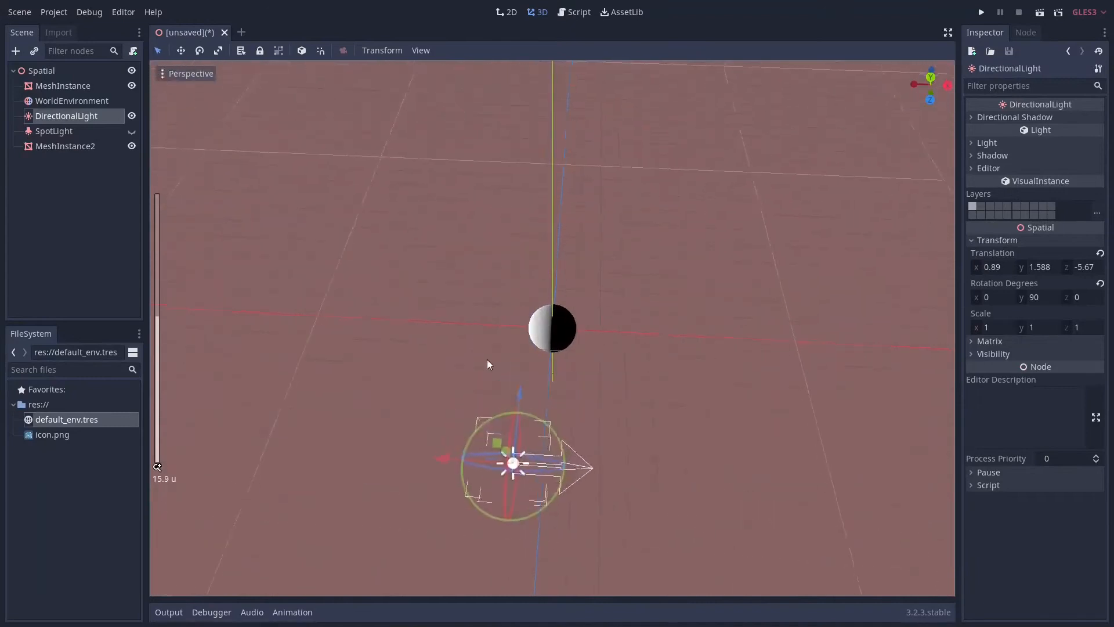
{"action": "left_click_drag", "start_coordinate": [586, 493], "coordinate": [635, 467]}
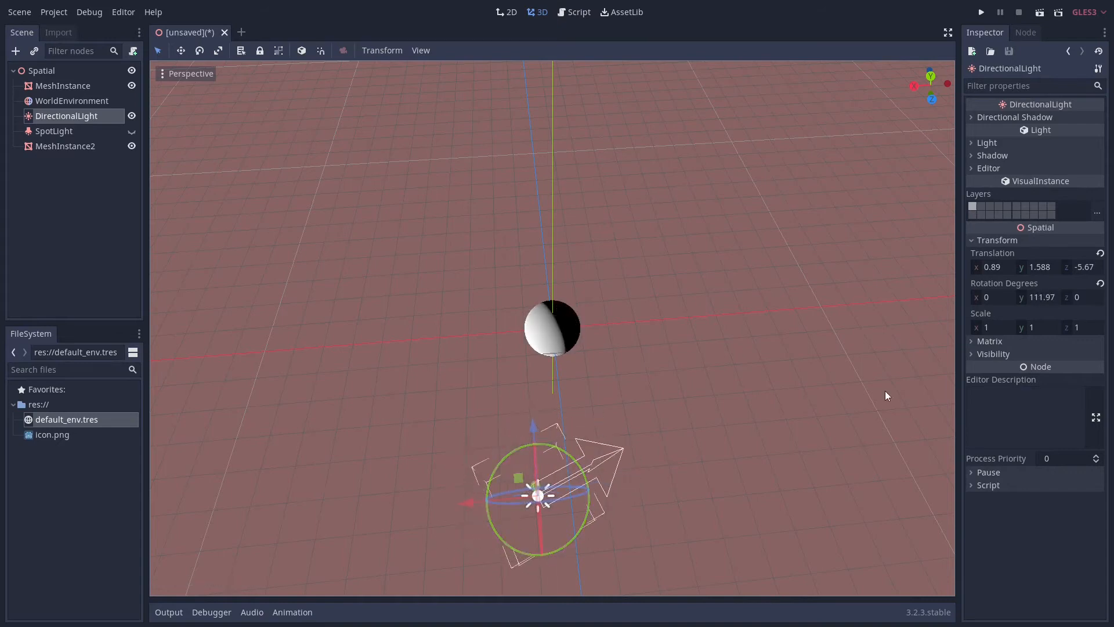
{"action": "type", "text": "90"}
{"action": "key", "text": "Return"}
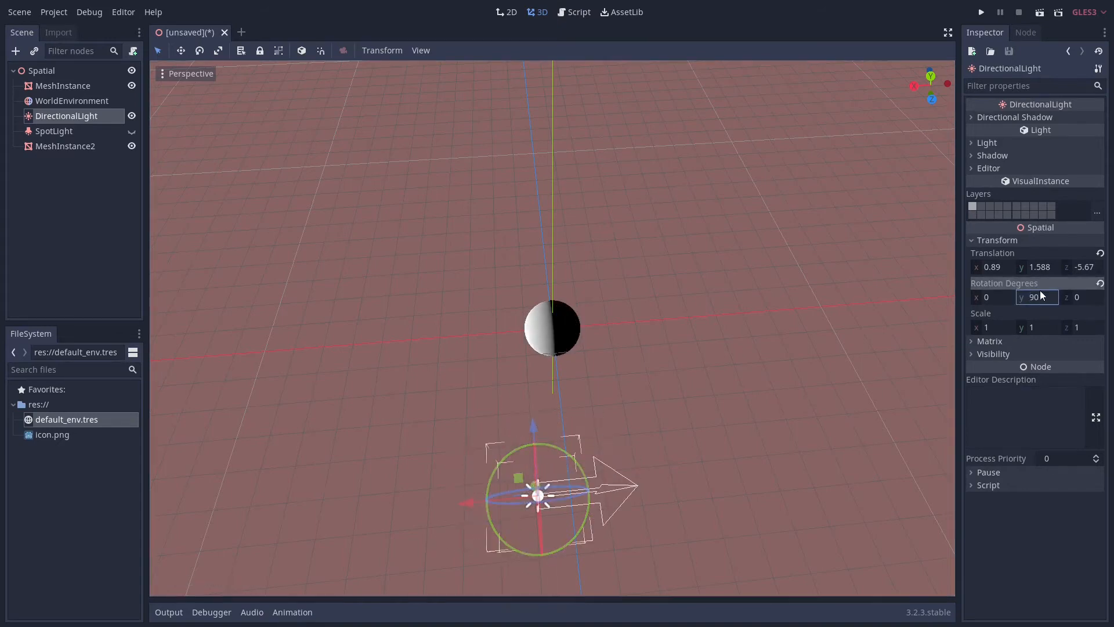
{"action": "left_click", "coordinate": [611, 382]}
Duplicate the white sphere and move the copy away from the original across the pink disc
{"action": "left_click", "coordinate": [69, 133]}
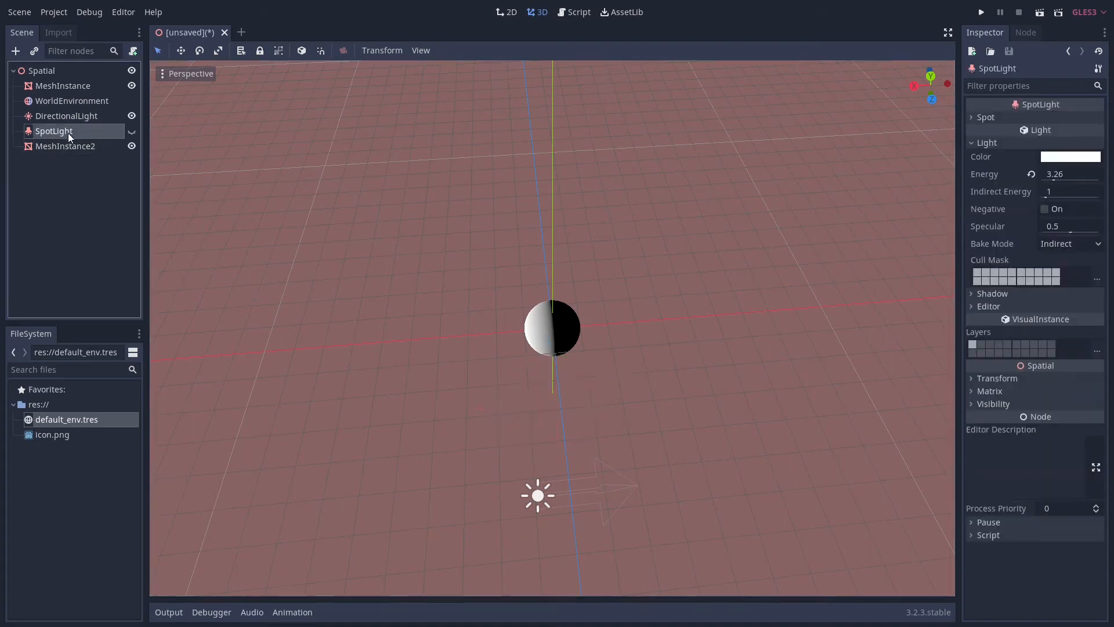
{"action": "left_click", "coordinate": [49, 77]}
{"action": "left_click", "coordinate": [49, 85]}
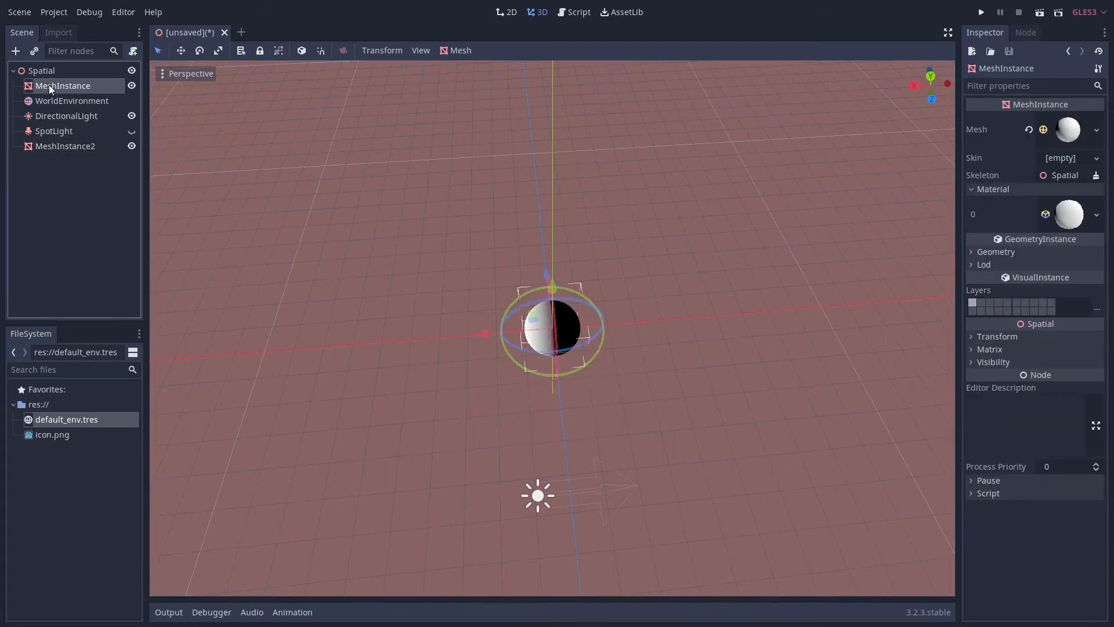
{"action": "key", "text": "ctrl+d"}
{"action": "middle_click_drag", "start_coordinate": [456, 311], "coordinate": [596, 295]}
{"action": "left_click_drag", "start_coordinate": [575, 386], "coordinate": [394, 211]}
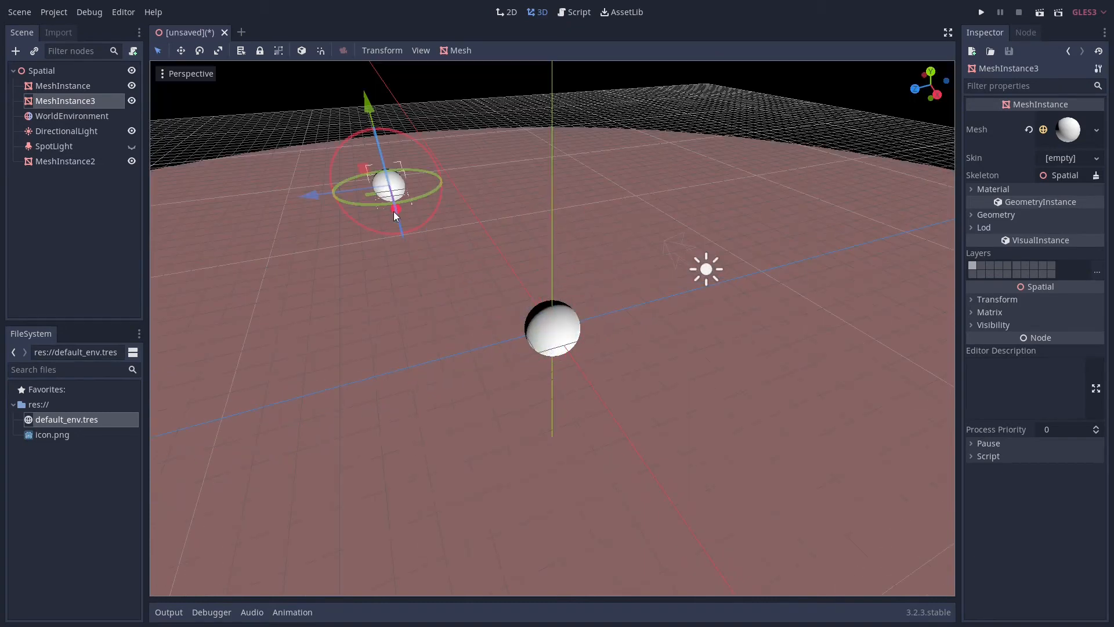
Show the SpotLight instead of the DirectionalLight and examine from several angles how it lights the two white spheres
{"action": "left_click", "coordinate": [132, 131]}
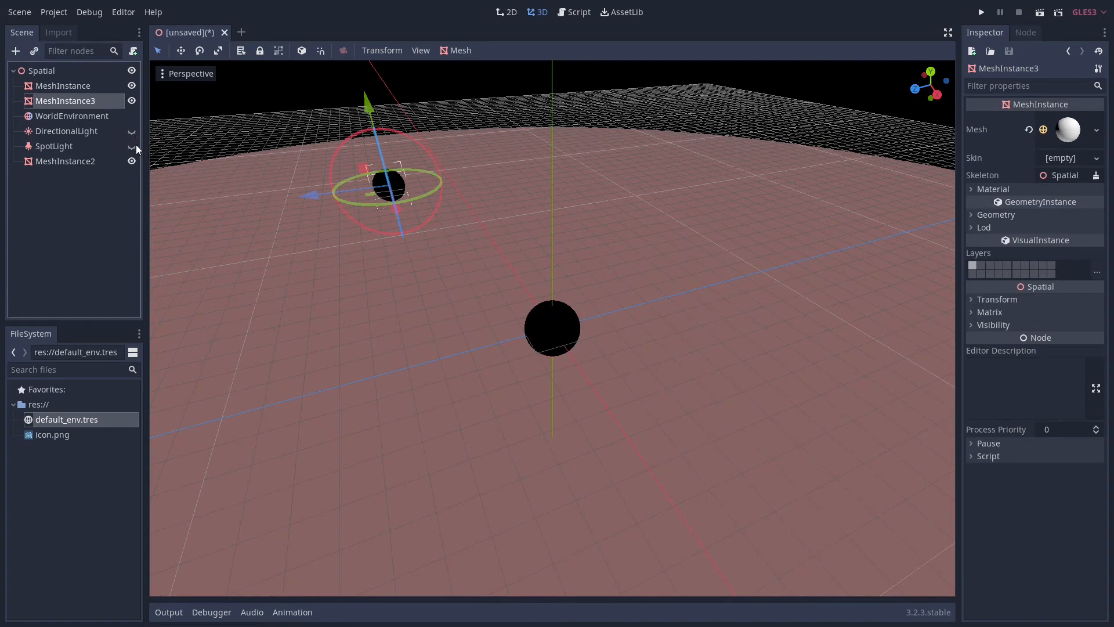
{"action": "left_click", "coordinate": [134, 148]}
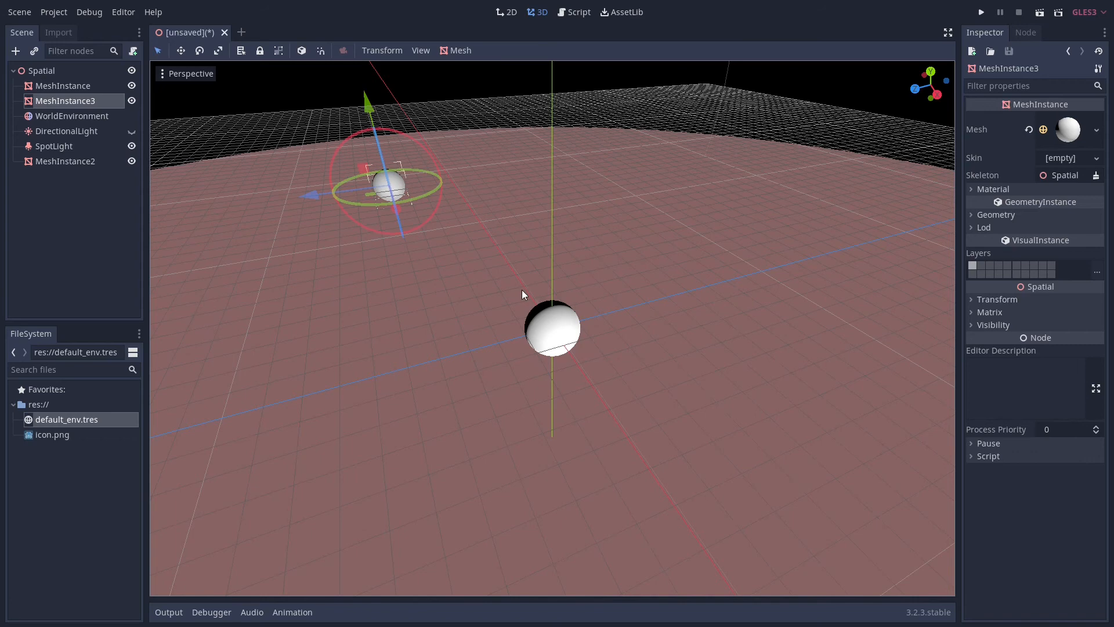
{"action": "scroll", "coordinate": [514, 278], "scroll_direction": "down", "scroll_amount": 2}
{"action": "scroll", "coordinate": [487, 255], "scroll_direction": "up", "scroll_amount": 14}
{"action": "right_click_drag", "start_coordinate": [447, 203], "coordinate": [521, 238]}
{"action": "key", "text": "w"}
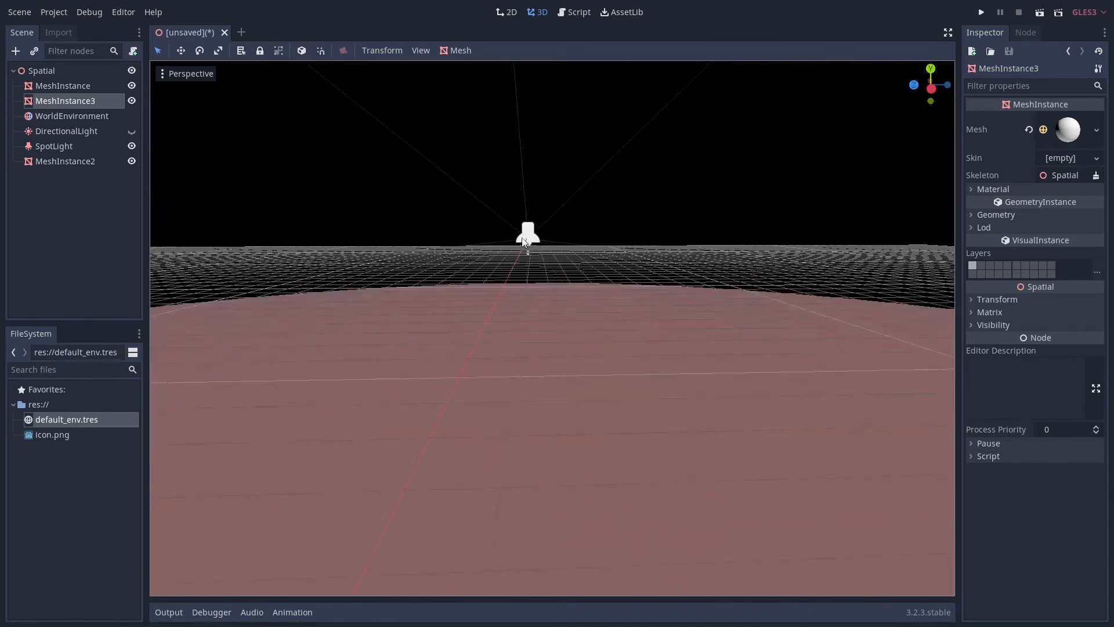
{"action": "scroll", "coordinate": [533, 348], "scroll_direction": "down", "scroll_amount": 10}
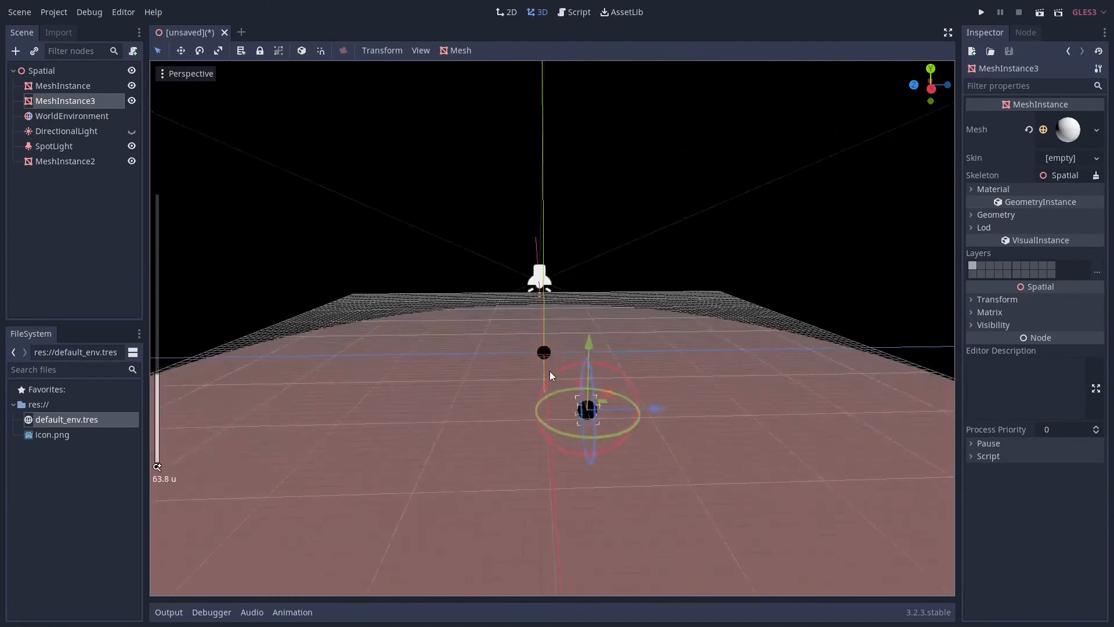
{"action": "scroll", "coordinate": [575, 381], "scroll_direction": "down", "scroll_amount": 5}
{"action": "mouse_move", "coordinate": [574, 378]}
{"action": "right_mouse_down"}
{"action": "mouse_move", "coordinate": [560, 361]}
{"action": "mouse_move", "coordinate": [568, 356]}
{"action": "mouse_move", "coordinate": [513, 380]}
{"action": "mouse_move", "coordinate": [470, 379]}
{"action": "mouse_move", "coordinate": [552, 380]}
{"action": "mouse_move", "coordinate": [458, 375]}
{"action": "mouse_move", "coordinate": [589, 370]}
{"action": "right_mouse_up"}
{"action": "key", "text": "w"}
{"action": "key", "text": "d"}
{"action": "key", "text": "d"}
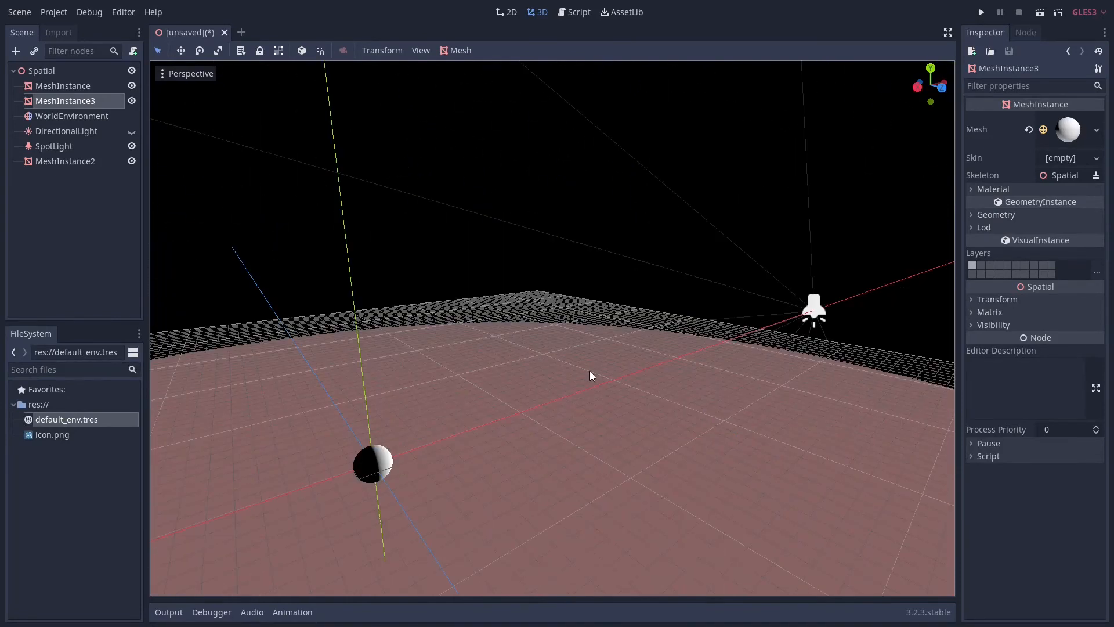